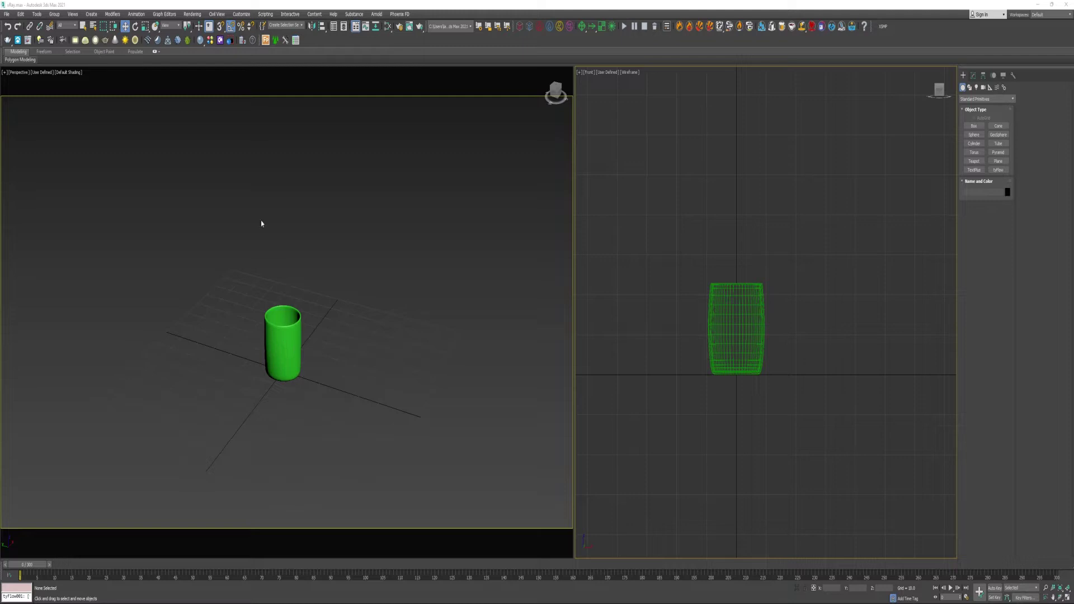
Create a box above the green cylinder and center it on the world origin in X and Y
{"action": "left_click", "coordinate": [92, 14]}
{"action": "mouse_move", "coordinate": [112, 25]}
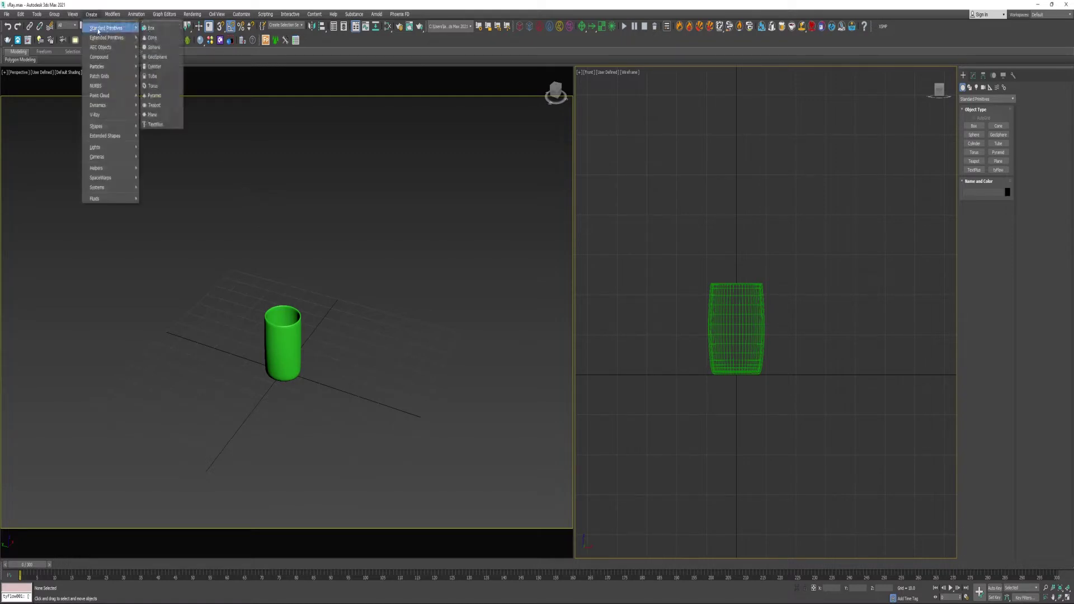
{"action": "left_click", "coordinate": [172, 36]}
{"action": "left_click_drag", "start_coordinate": [220, 351], "coordinate": [316, 386]}
{"action": "left_click", "coordinate": [330, 347]}
{"action": "left_click", "coordinate": [330, 329]}
{"action": "key", "text": "w"}
{"action": "left_click_drag", "start_coordinate": [283, 291], "coordinate": [283, 226]}
{"action": "right_click", "coordinate": [842, 588]}
{"action": "right_click", "coordinate": [866, 588]}
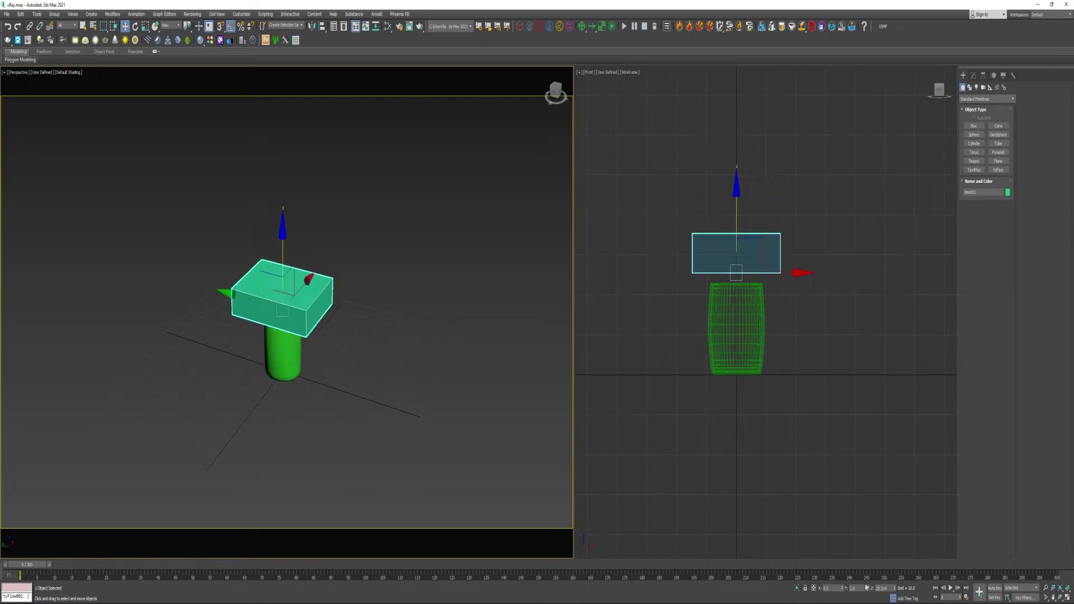
Increase the box's height and hide the box through the Scene Explorer
{"action": "left_click", "coordinate": [973, 75]}
{"action": "left_click_drag", "start_coordinate": [1005, 312], "coordinate": [998, 275]}
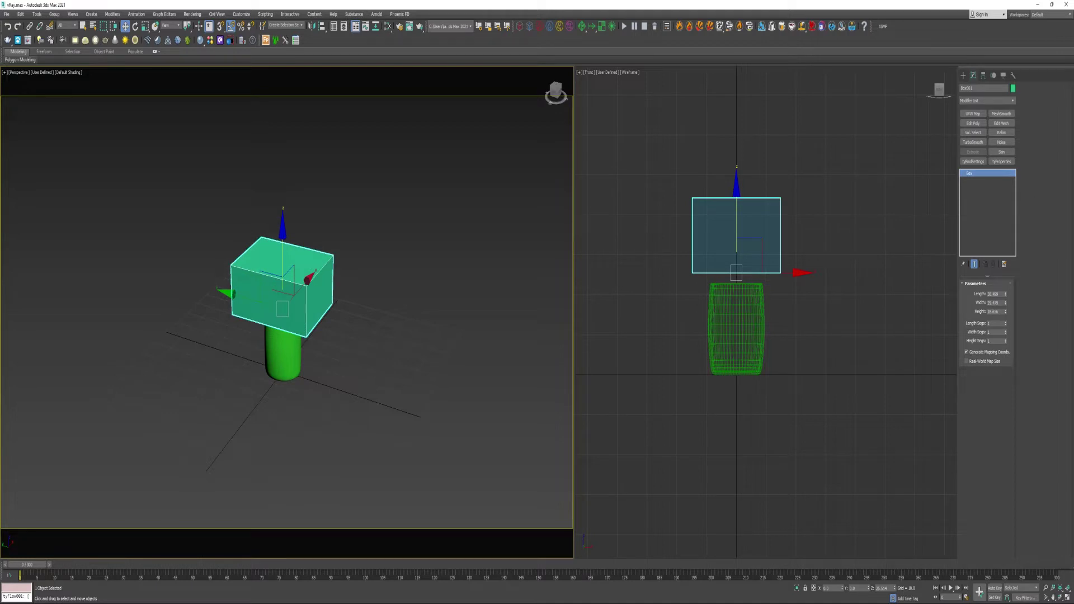
{"action": "left_click_drag", "start_coordinate": [1073, 162], "coordinate": [64, 82]}
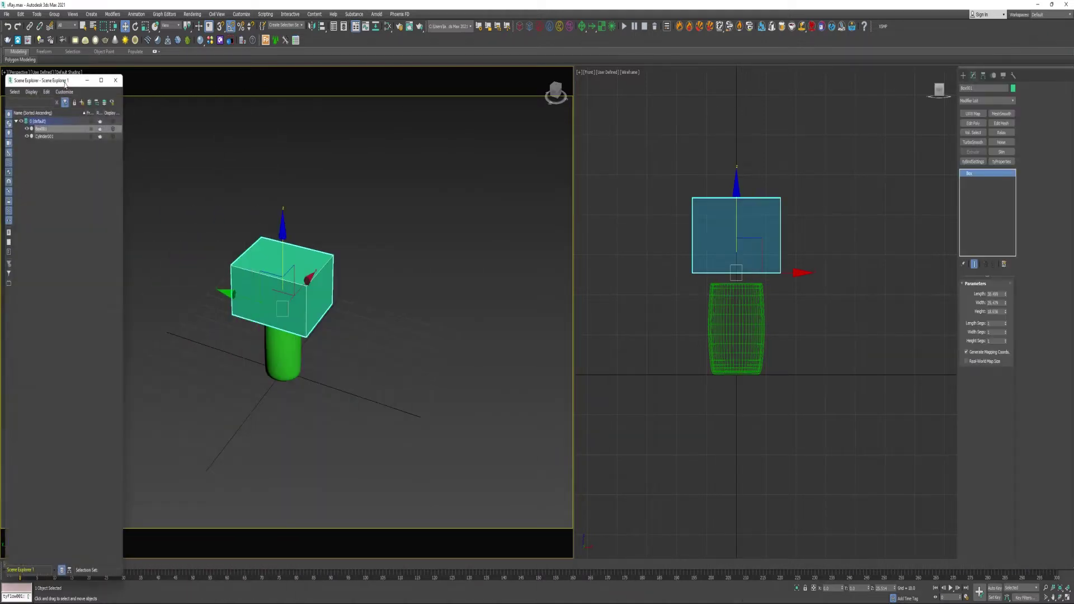
{"action": "left_click", "coordinate": [27, 129]}
Create a tyFlow object beside the cylinder and open its flow editor
{"action": "left_click", "coordinate": [963, 75]}
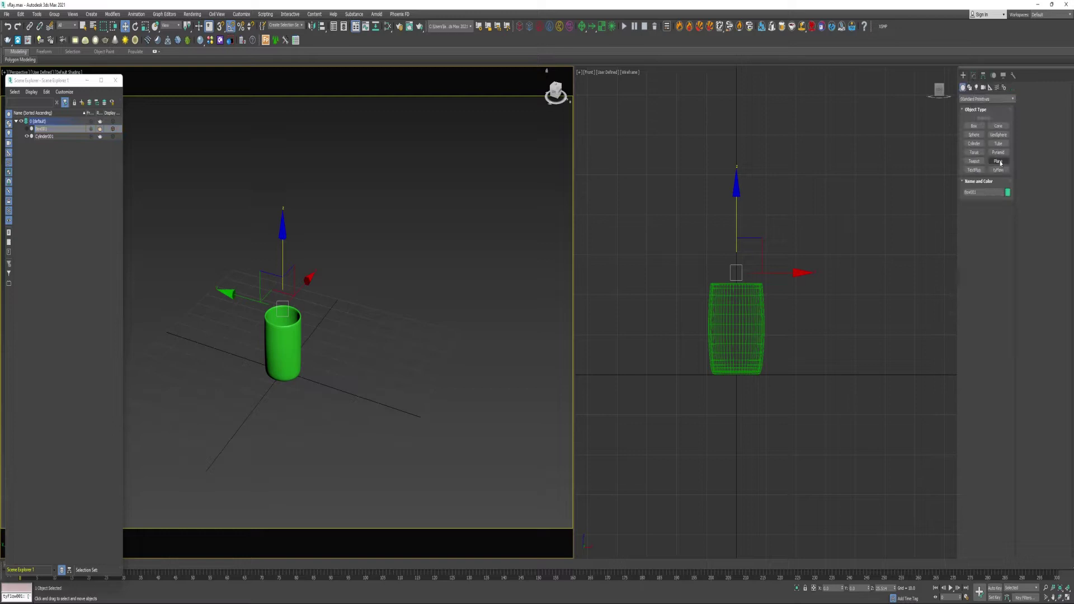
{"action": "left_click", "coordinate": [998, 170]}
{"action": "left_click_drag", "start_coordinate": [390, 404], "coordinate": [395, 353]}
{"action": "key", "text": "w"}
{"action": "left_click", "coordinate": [973, 76]}
{"action": "left_click", "coordinate": [984, 302]}
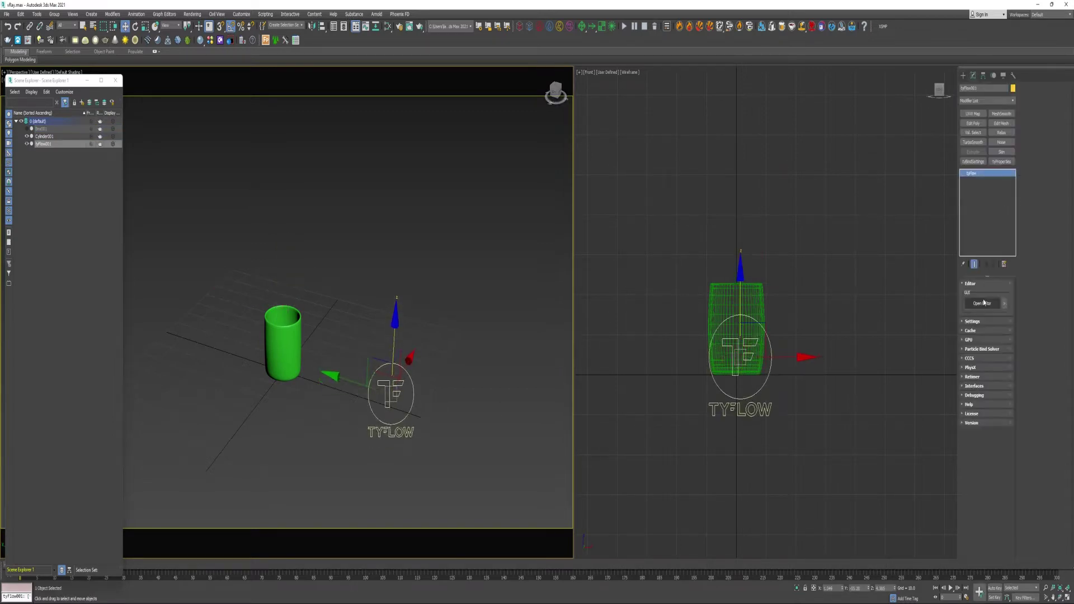
Enlarge the tyFlow editor window and enable simulation group 1 for the PhysX ground collider
{"action": "left_click_drag", "start_coordinate": [597, 147], "coordinate": [832, 82]}
{"action": "left_click_drag", "start_coordinate": [800, 390], "coordinate": [811, 581]}
{"action": "left_click_drag", "start_coordinate": [799, 492], "coordinate": [790, 426]}
{"action": "left_click_drag", "start_coordinate": [662, 79], "coordinate": [638, 40]}
{"action": "left_click_drag", "start_coordinate": [692, 538], "coordinate": [692, 572]}
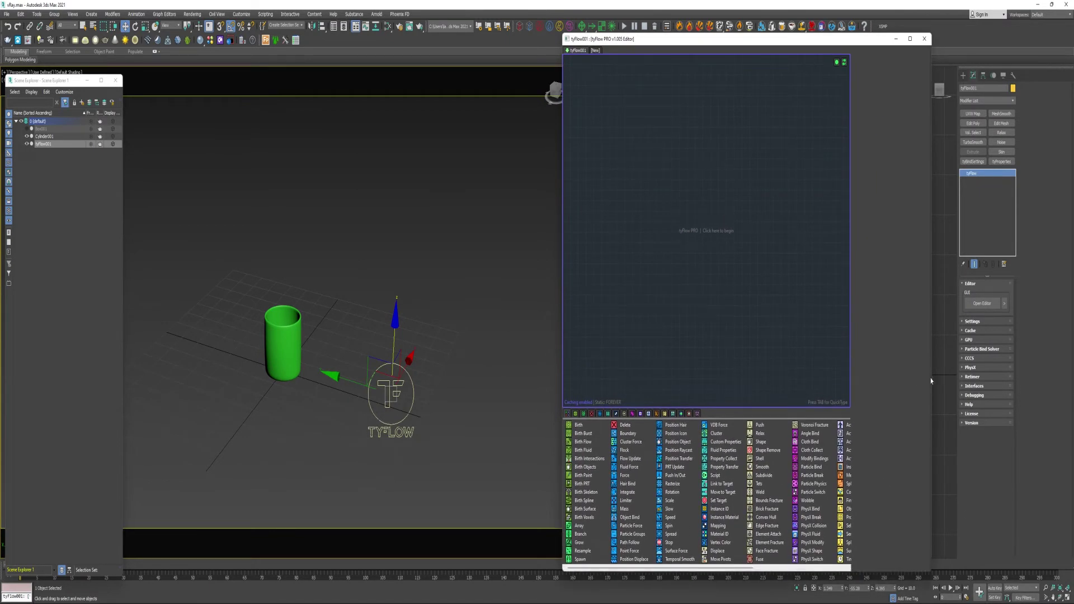
{"action": "left_click_drag", "start_coordinate": [931, 381], "coordinate": [955, 380]}
{"action": "left_click", "coordinate": [971, 368]}
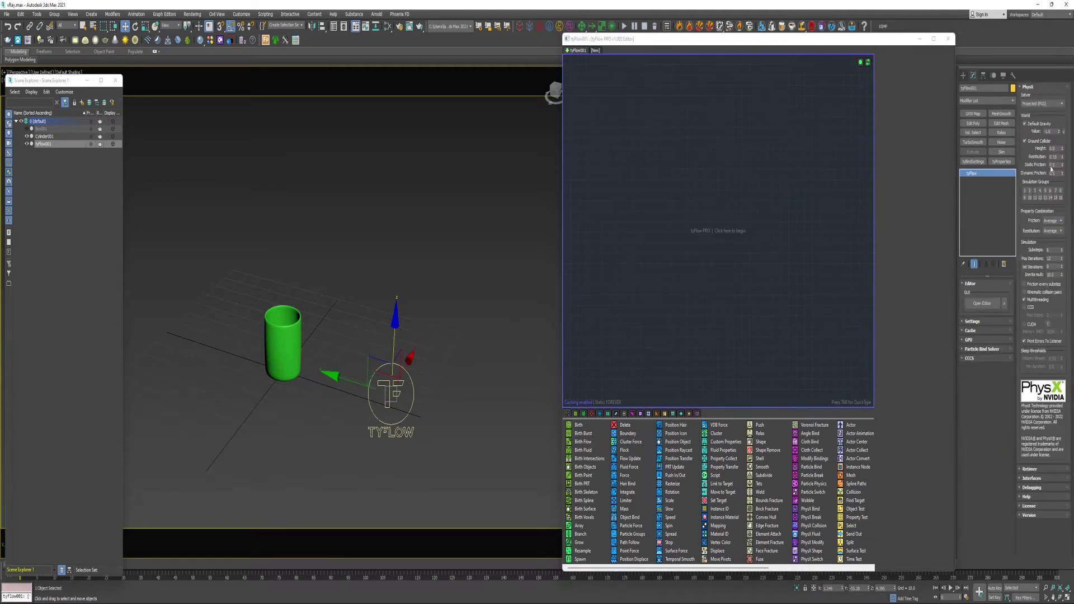
{"action": "left_click", "coordinate": [1026, 191]}
Create an event with a Birth Objects operator that uses Cylinder001, and hide the original cylinder
{"action": "left_click_drag", "start_coordinate": [592, 472], "coordinate": [598, 93]}
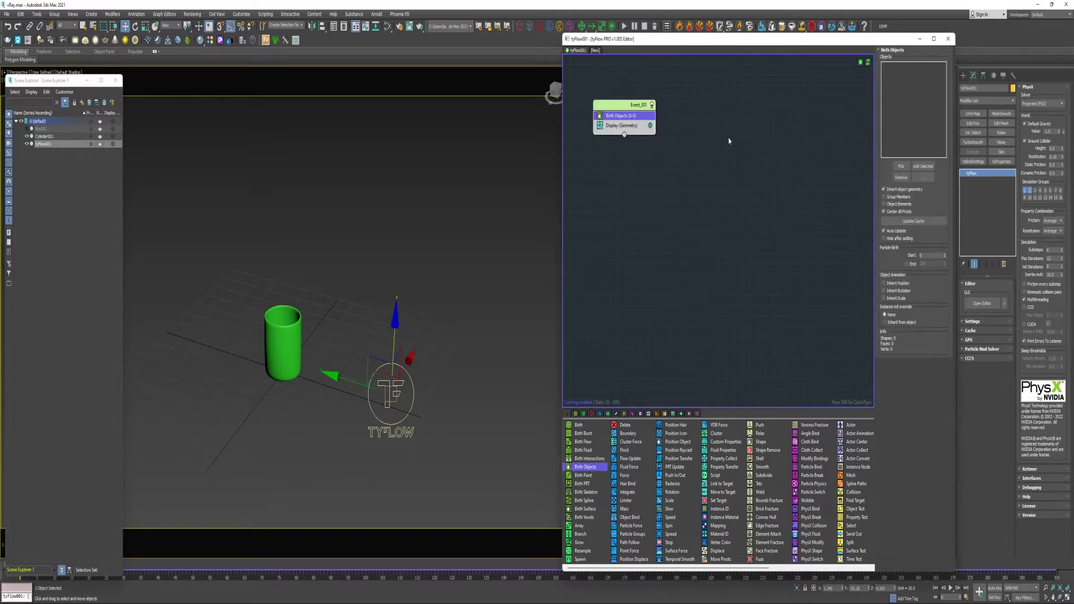
{"action": "left_click", "coordinate": [901, 168]}
{"action": "left_click", "coordinate": [283, 342]}
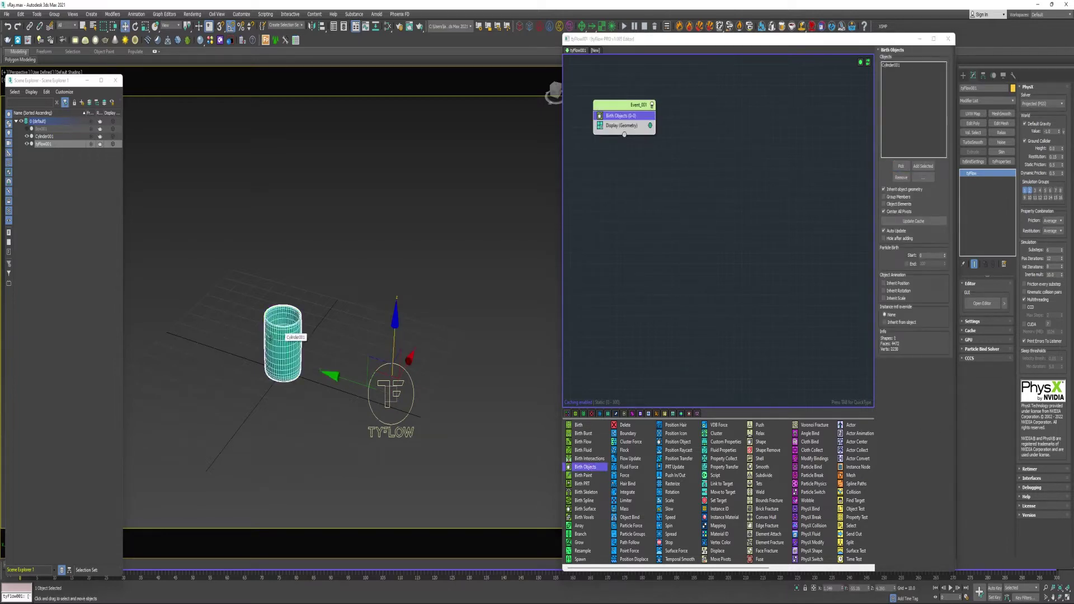
{"action": "left_click", "coordinate": [55, 175]}
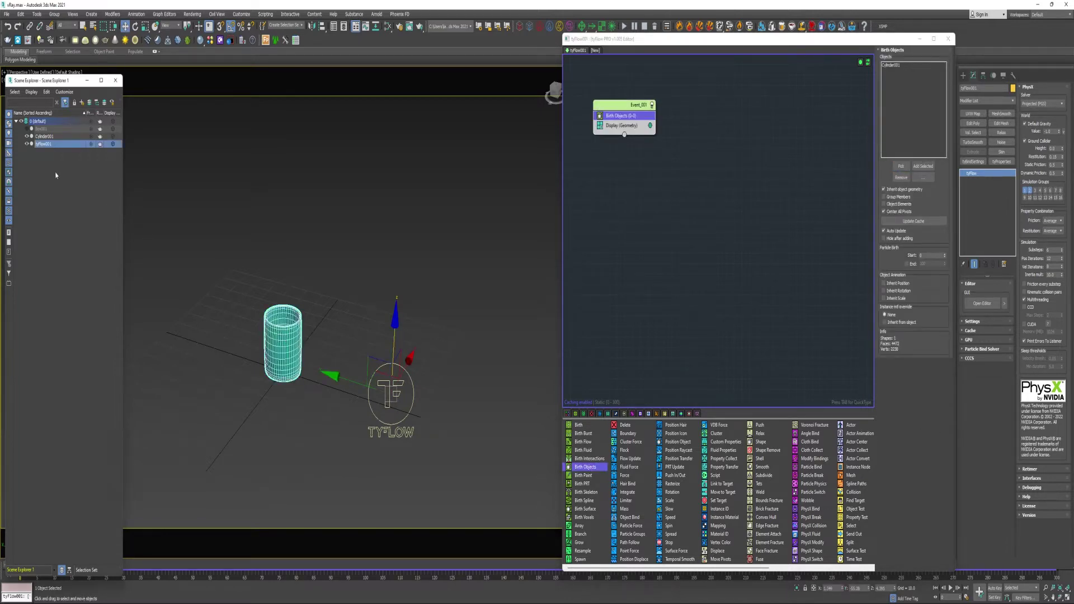
{"action": "left_click", "coordinate": [27, 136]}
{"action": "left_click", "coordinate": [115, 80]}
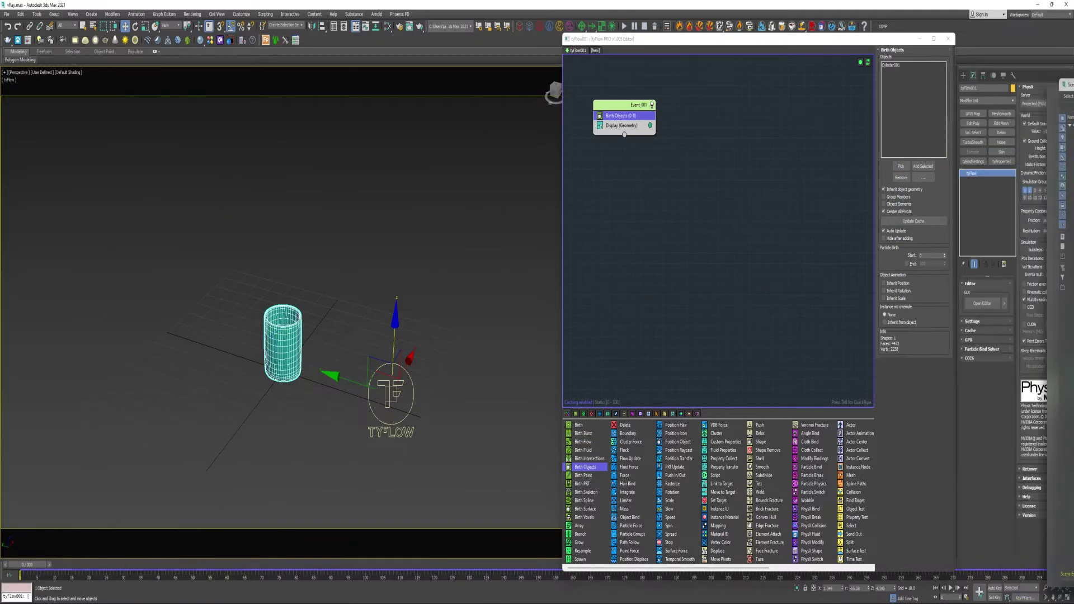
Add a Voronoi Fracture with 350 points and a PhysX Shape operator to the birth event
{"action": "left_click", "coordinate": [813, 427]}
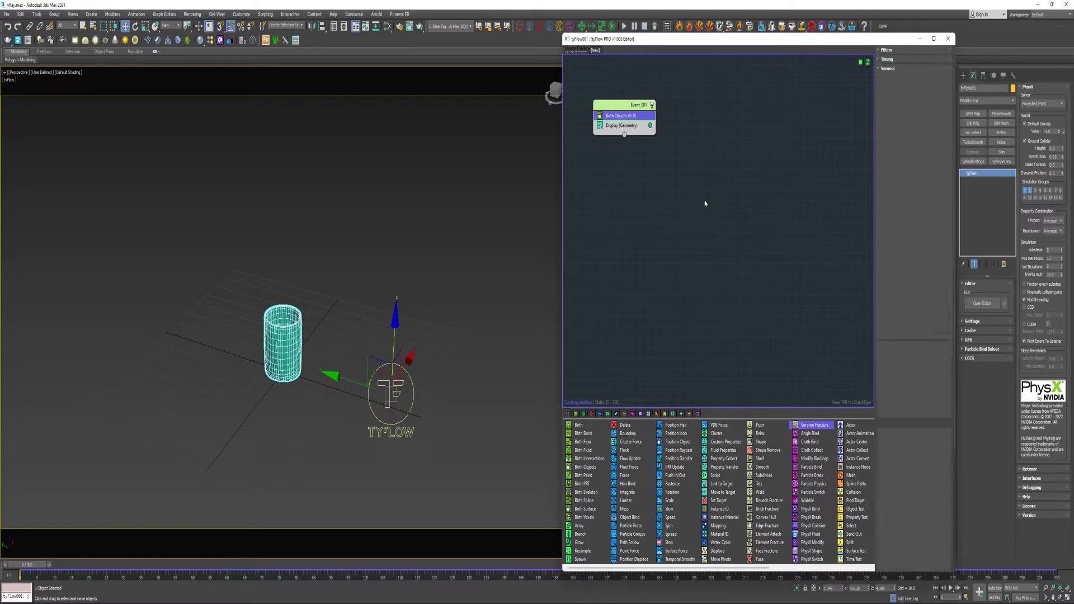
{"action": "left_click", "coordinate": [931, 86]}
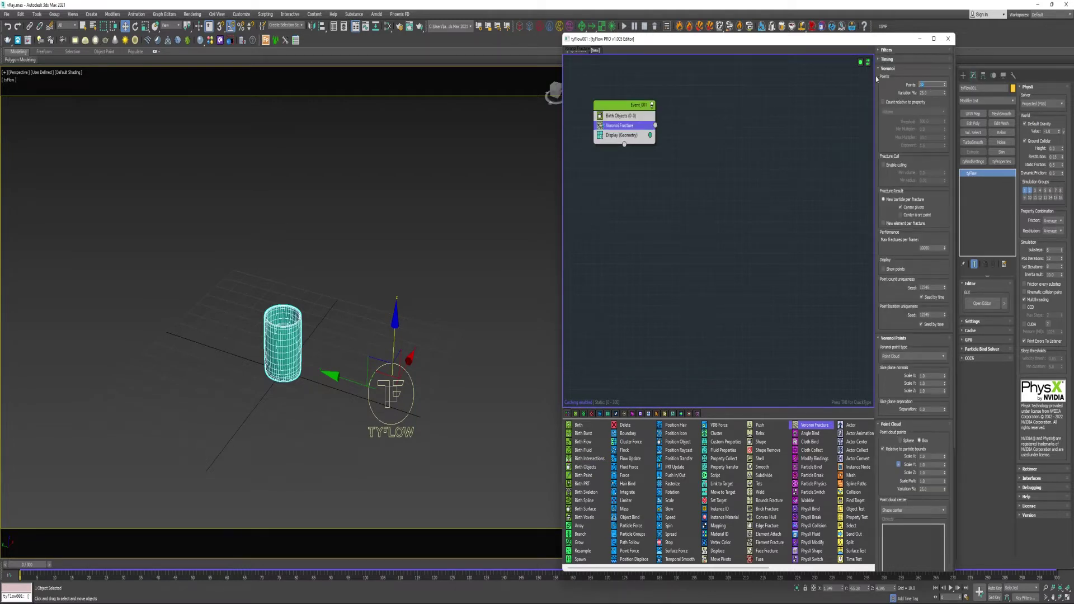
{"action": "type", "text": "350"}
{"action": "key", "text": "Return"}
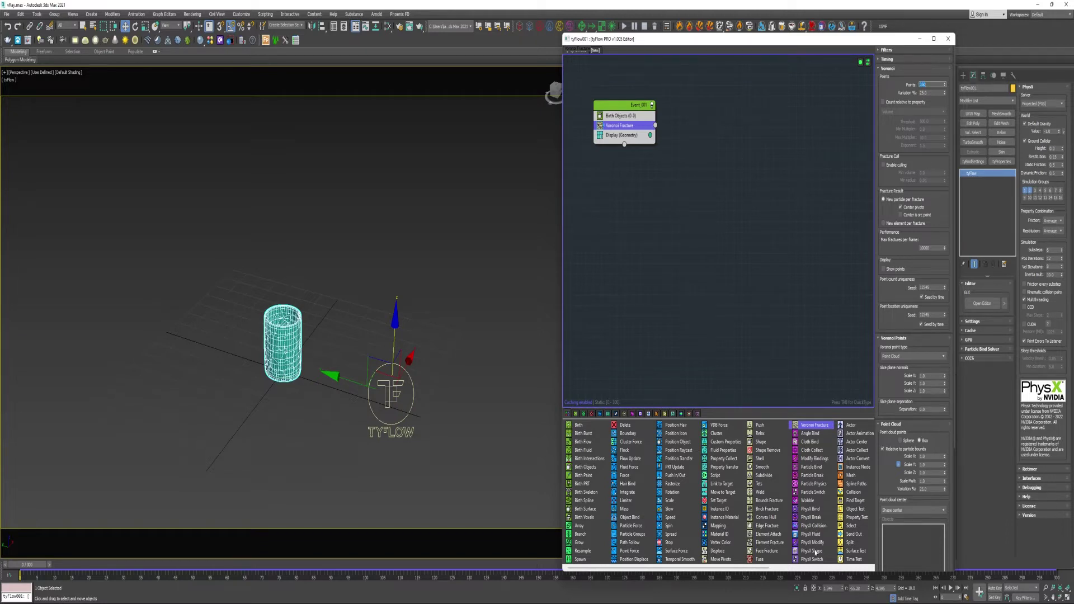
{"action": "left_click_drag", "start_coordinate": [815, 553], "coordinate": [619, 134]}
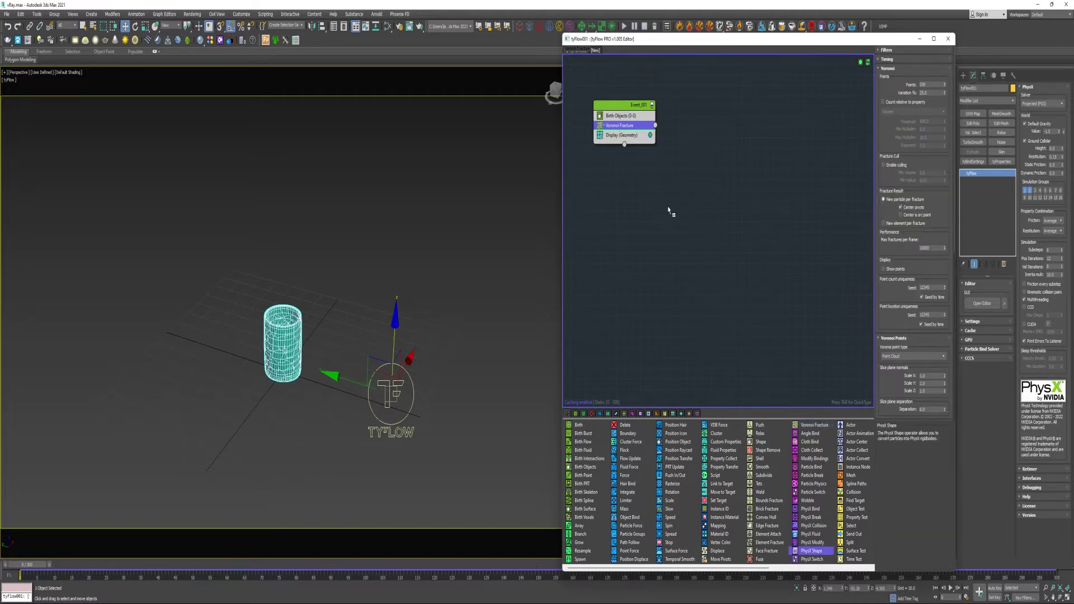
{"action": "left_click_drag", "start_coordinate": [671, 211], "coordinate": [623, 131]}
Add a PhysX Bind limited to simulation group 1, and insert a Particle Groups operator above PhysX Shape
{"action": "left_click_drag", "start_coordinate": [813, 511], "coordinate": [622, 147]}
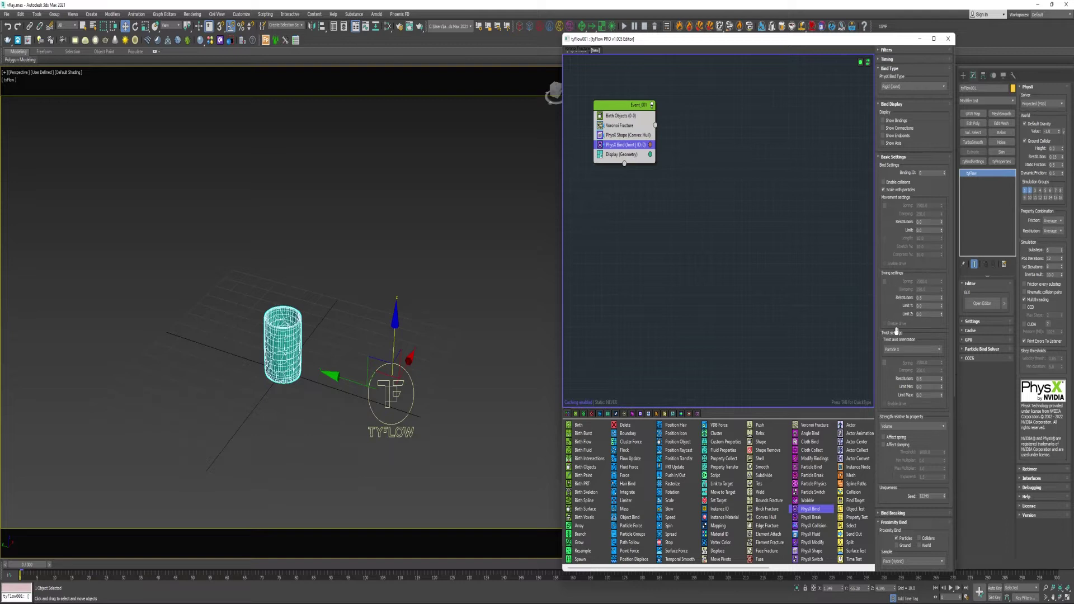
{"action": "left_click_drag", "start_coordinate": [897, 334], "coordinate": [882, 230]}
{"action": "scroll", "coordinate": [899, 426], "scroll_direction": "down", "scroll_amount": 3}
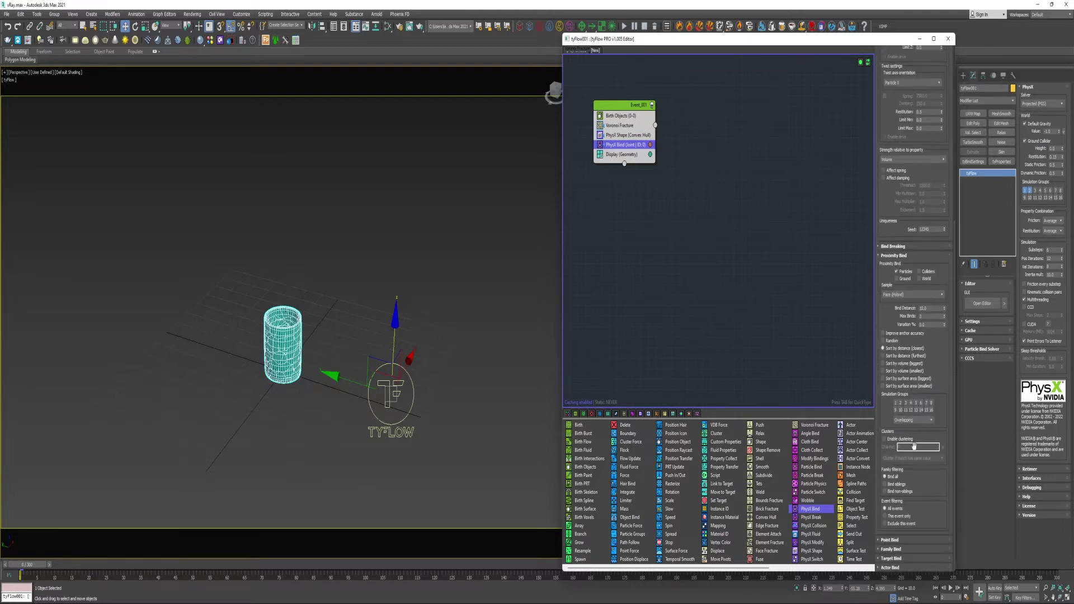
{"action": "left_click", "coordinate": [897, 404]}
{"action": "left_click_drag", "start_coordinate": [642, 534], "coordinate": [629, 508]}
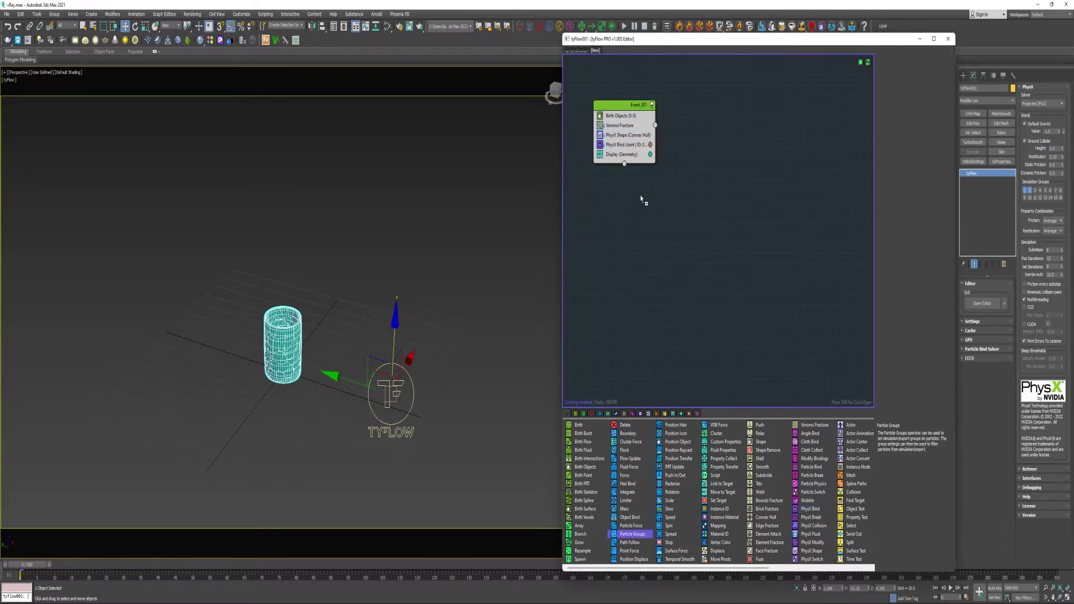
{"action": "left_click_drag", "start_coordinate": [642, 201], "coordinate": [645, 141]}
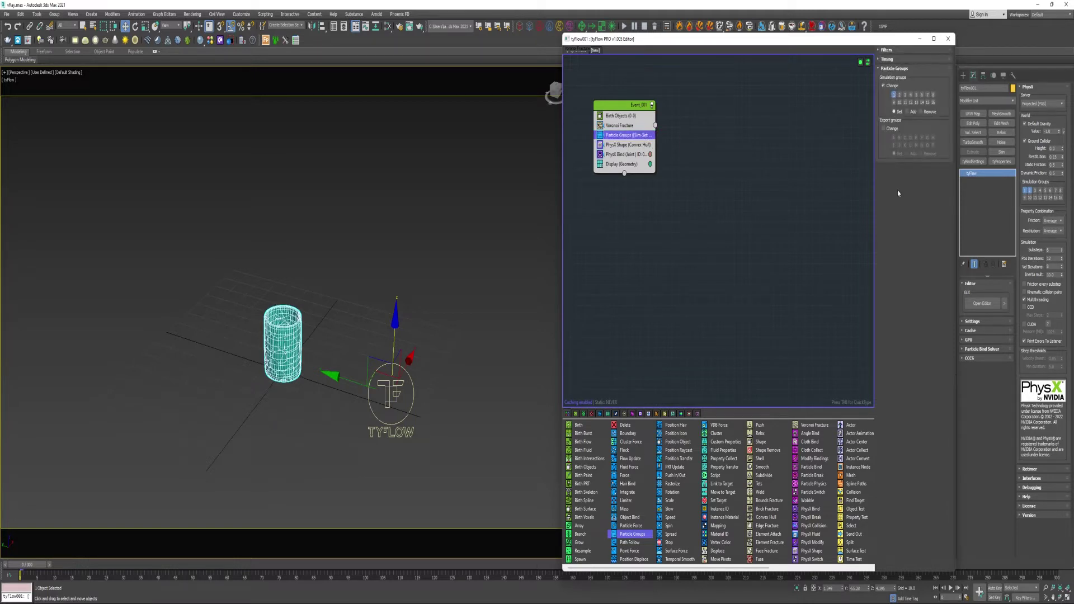
Add an event-age Time Test to the birth event and send its particles to a new event containing a Force operator
{"action": "left_click_drag", "start_coordinate": [846, 560], "coordinate": [609, 163]}
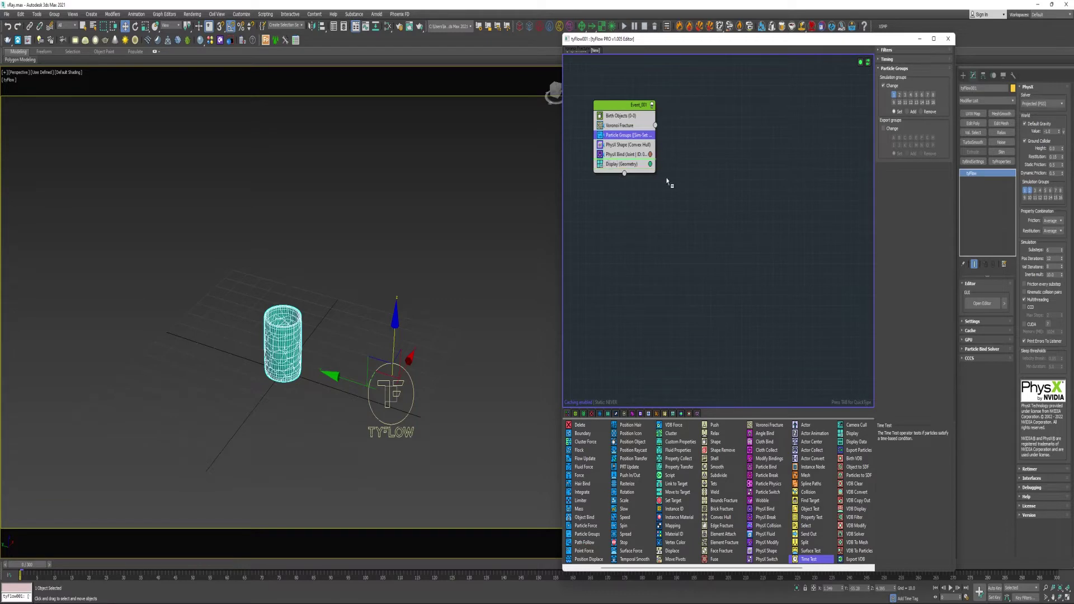
{"action": "double_click", "coordinate": [921, 128]}
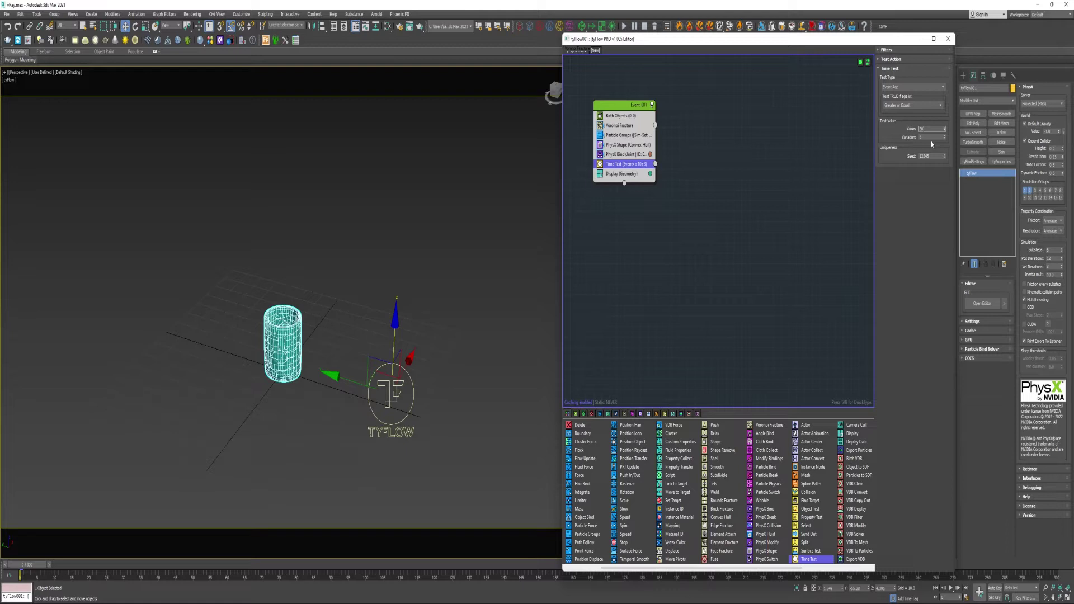
{"action": "key", "text": "Tab"}
{"action": "left_click_drag", "start_coordinate": [581, 476], "coordinate": [656, 166]}
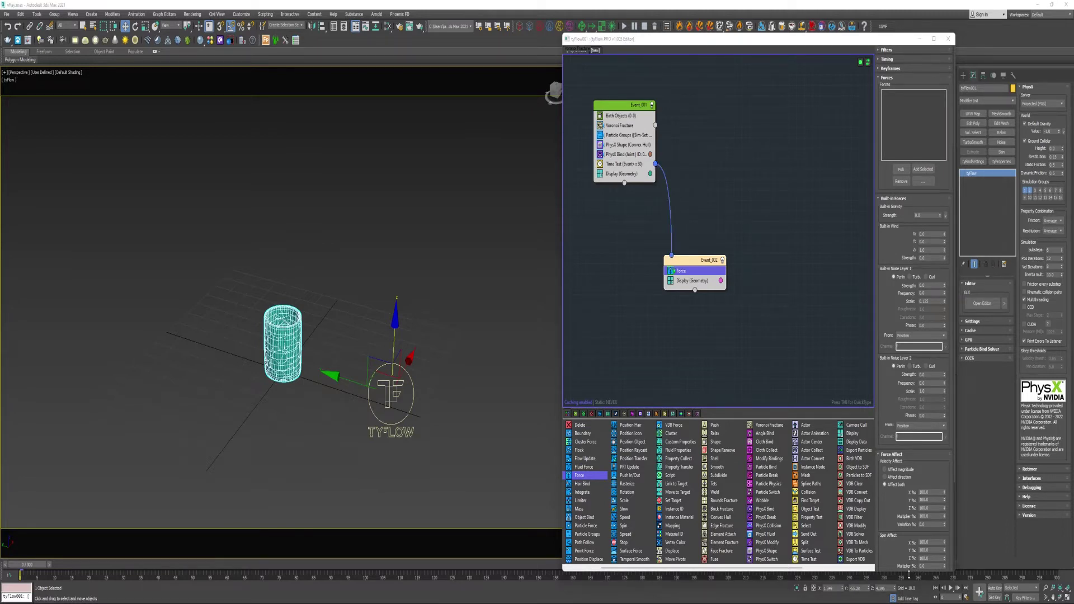
{"action": "left_click_drag", "start_coordinate": [910, 571], "coordinate": [907, 561]}
With Auto Key on, set the Force operator's gravity strength and animate its built-in wind strength
{"action": "left_click", "coordinate": [992, 589]}
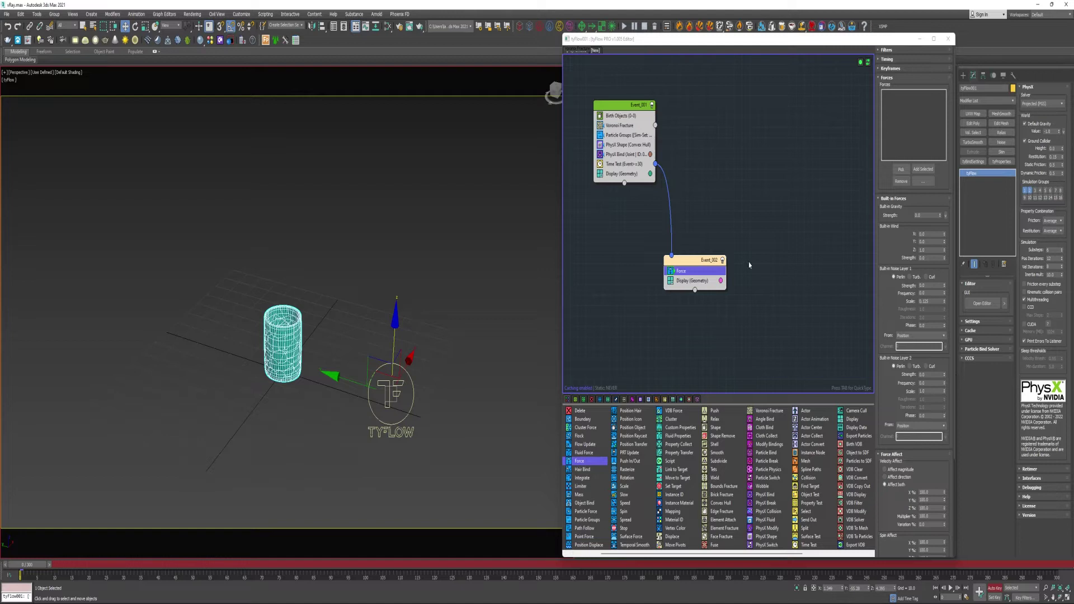
{"action": "left_click", "coordinate": [920, 216]}
{"action": "key", "text": "Return"}
{"action": "left_click", "coordinate": [929, 258]}
{"action": "left_click_drag", "start_coordinate": [27, 564], "coordinate": [66, 545]}
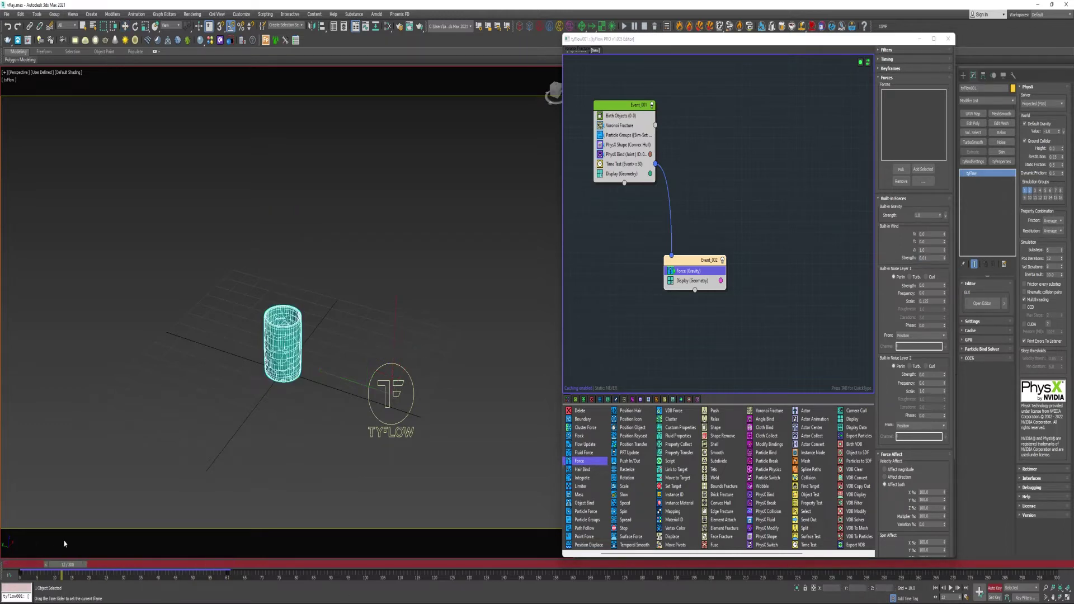
{"action": "left_click", "coordinate": [994, 589]}
{"action": "left_click", "coordinate": [994, 589]}
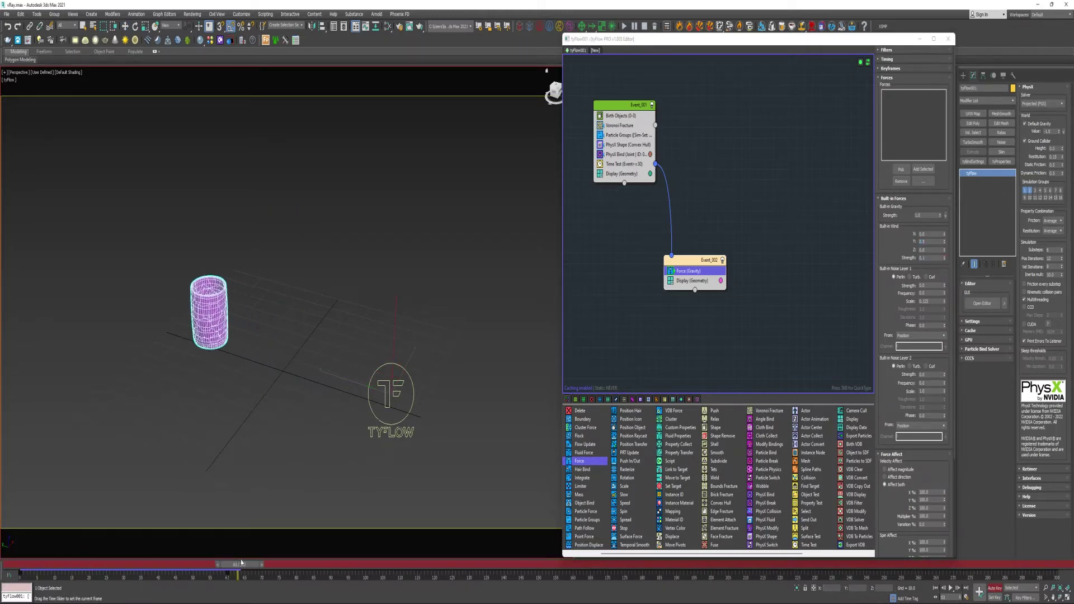
Retime the force key on the timeline and key the gravity and wind strengths at further frames
{"action": "left_click_drag", "start_coordinate": [263, 575], "coordinate": [229, 576]}
{"action": "double_click", "coordinate": [923, 216]}
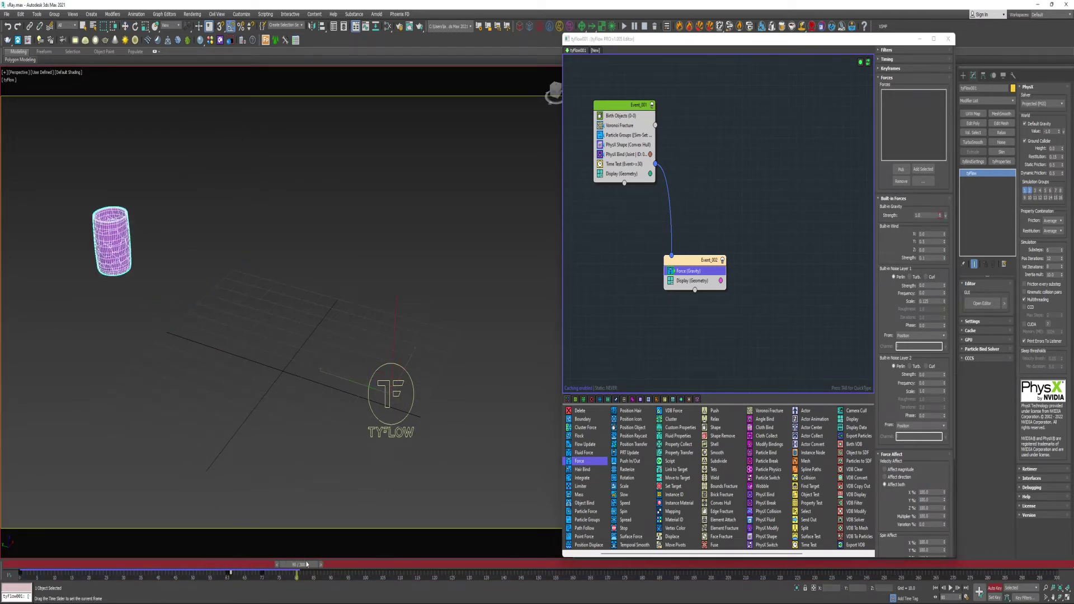
{"action": "left_click_drag", "start_coordinate": [300, 565], "coordinate": [408, 565]}
{"action": "double_click", "coordinate": [930, 258]}
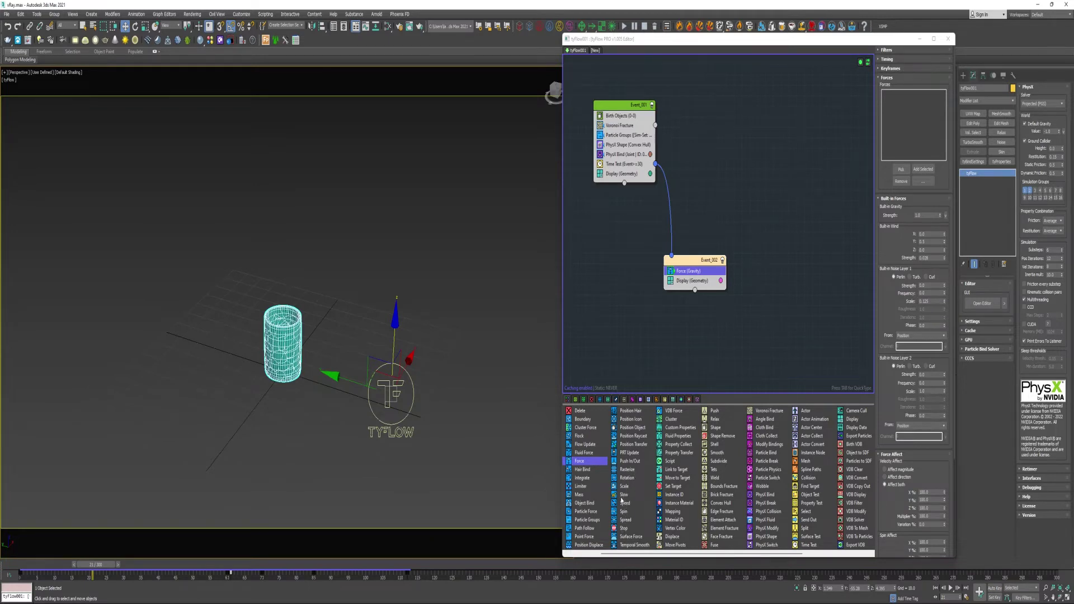
Add a Slow operator below Force in the second event and set its velocity slowdown to 3%
{"action": "left_click_drag", "start_coordinate": [621, 497], "coordinate": [713, 283]}
{"action": "double_click", "coordinate": [922, 94]}
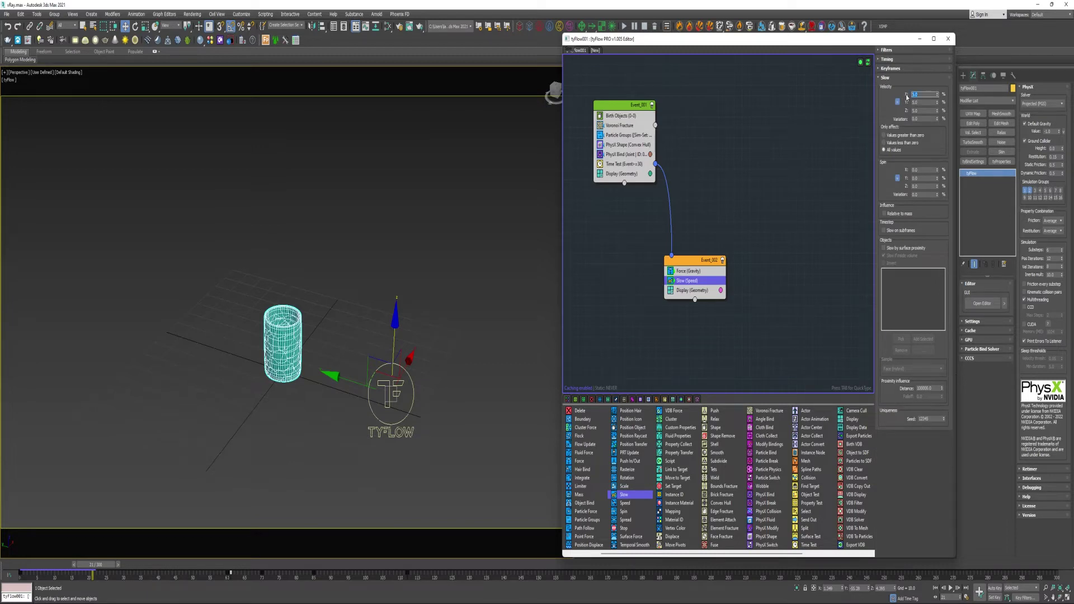
{"action": "type", "text": "3"}
{"action": "key", "text": "Return"}
Preview the slowed simulation and adjust the Force operator's gravity strength with Auto Key on
{"action": "left_click_drag", "start_coordinate": [99, 566], "coordinate": [294, 548]}
{"action": "key", "text": "n"}
{"action": "left_click", "coordinate": [688, 270]}
{"action": "left_click", "coordinate": [940, 215]}
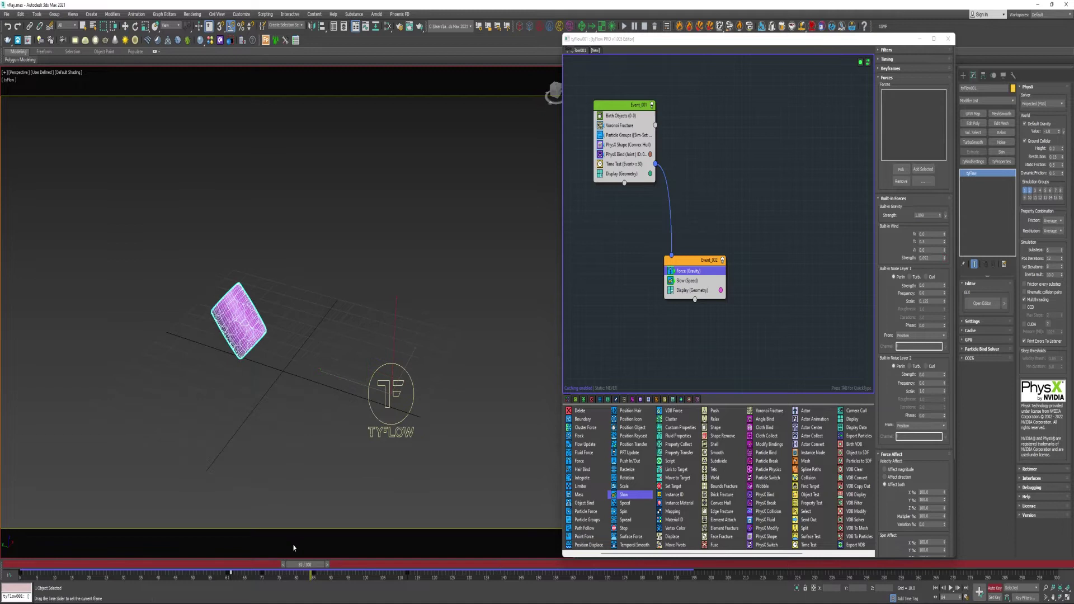
{"action": "key", "text": "Home"}
Set the Display operators of both events to large dots and place the second event just below the first
{"action": "left_click", "coordinate": [693, 290]}
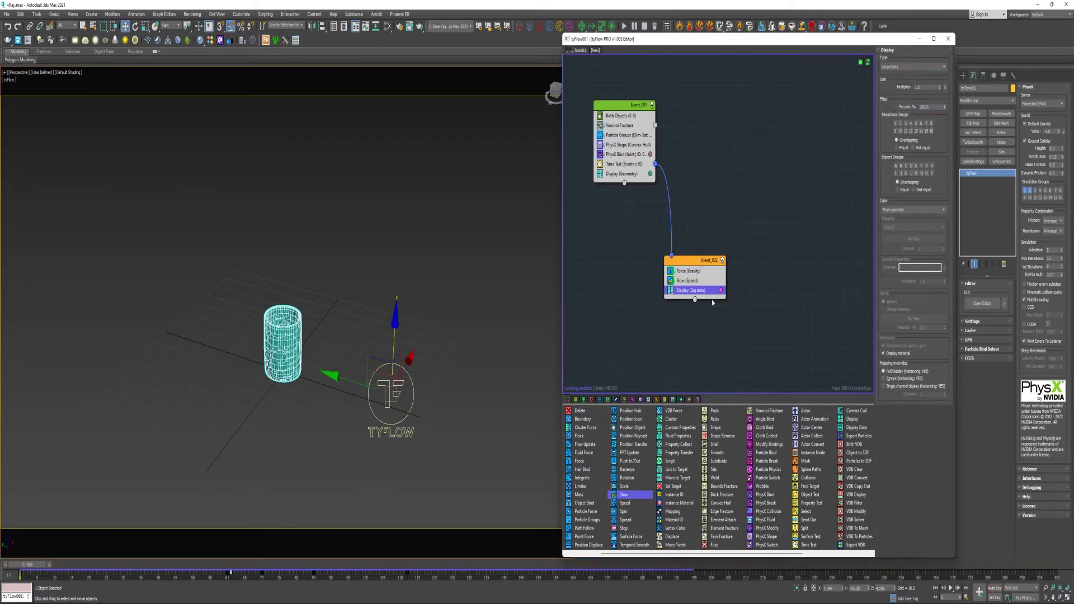
{"action": "left_click", "coordinate": [626, 175]}
{"action": "left_click", "coordinate": [912, 67]}
{"action": "left_click", "coordinate": [901, 80]}
{"action": "left_click_drag", "start_coordinate": [692, 260], "coordinate": [638, 223]}
{"action": "right_click", "coordinate": [638, 223]}
{"action": "left_click", "coordinate": [664, 302]}
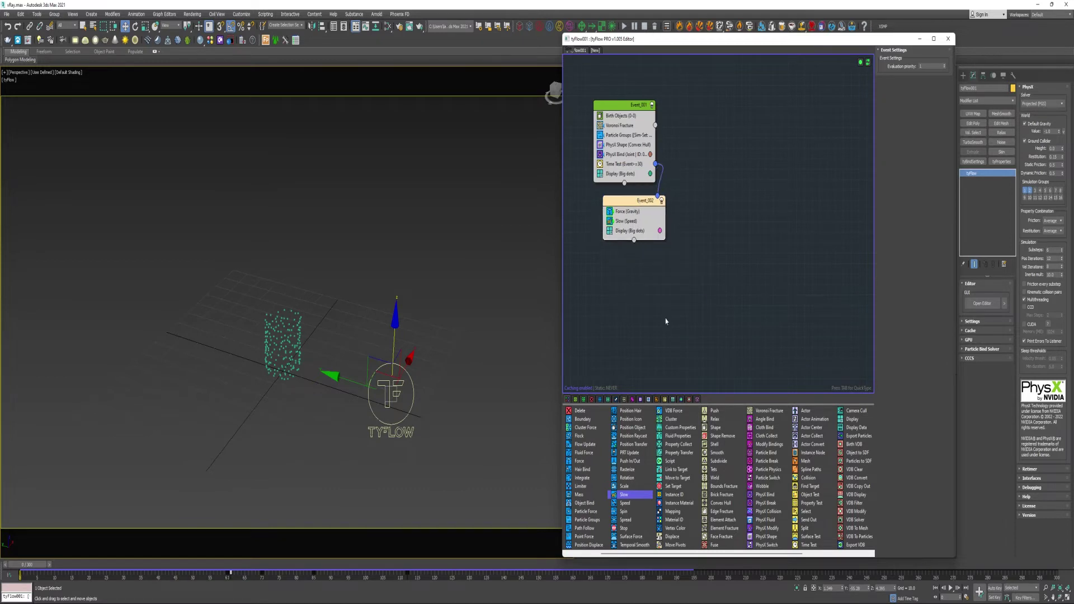
Add a Spawn operator below Voronoi Fracture and create a separate event with Particle Groups set to simulation group 2
{"action": "scroll", "coordinate": [596, 539], "scroll_direction": "up", "scroll_amount": 1}
{"action": "left_click_drag", "start_coordinate": [578, 543], "coordinate": [623, 130]}
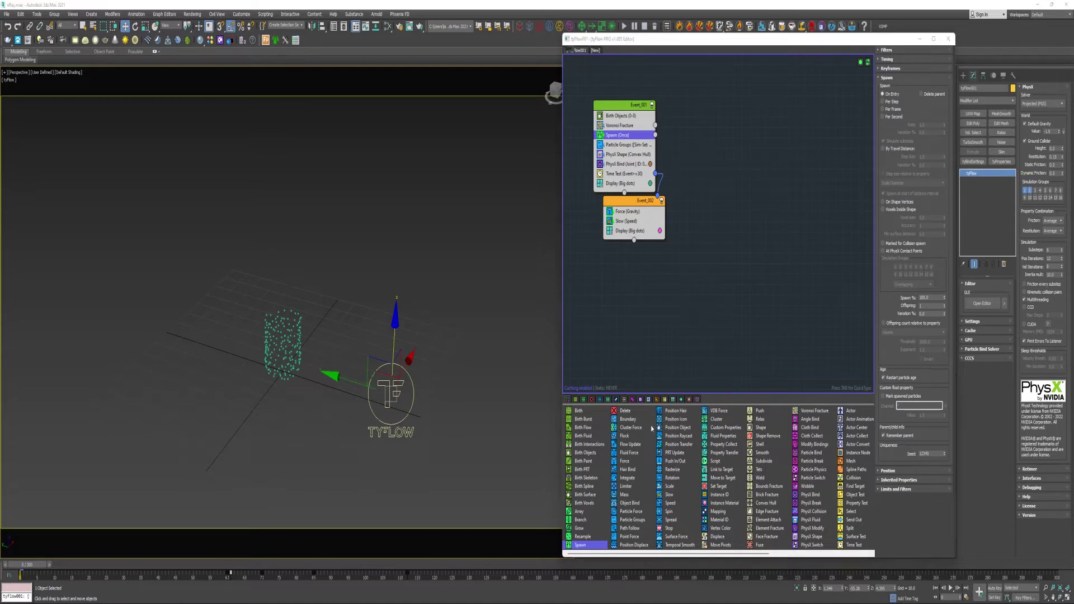
{"action": "left_click_drag", "start_coordinate": [629, 521], "coordinate": [679, 303]}
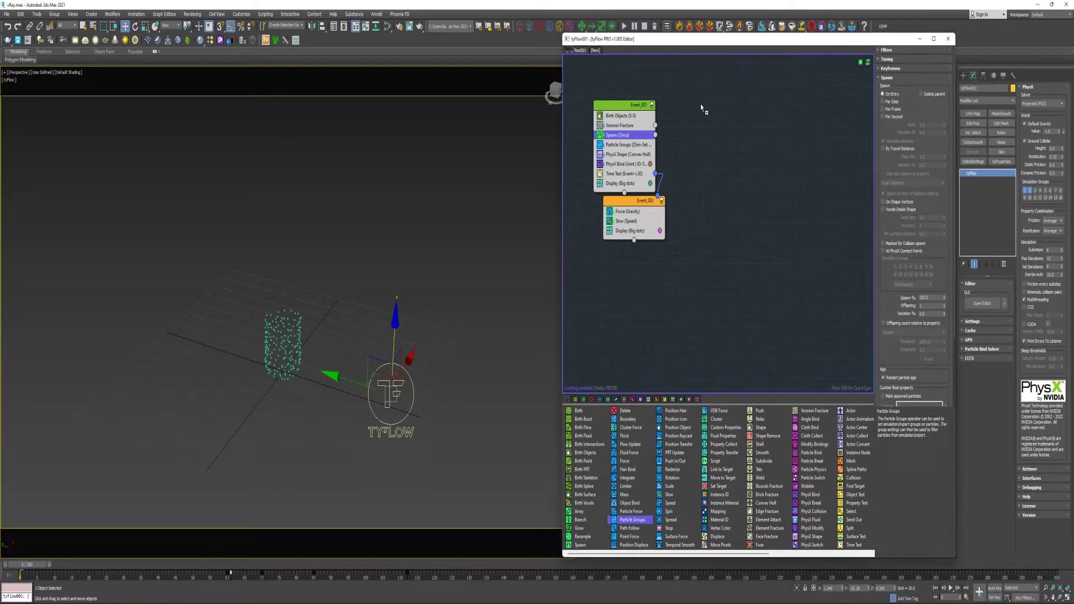
{"action": "left_click_drag", "start_coordinate": [700, 108], "coordinate": [725, 116]}
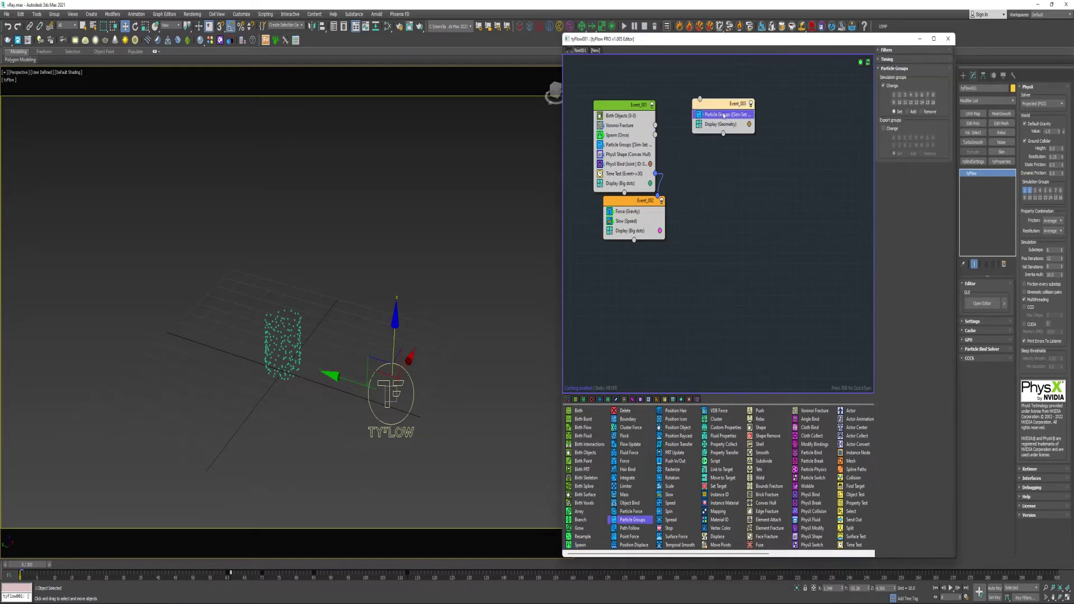
{"action": "left_click", "coordinate": [900, 95]}
Recolour the third event's Display and add PhysX Shape, PhysX Switch set to Deactivate and Surface Test operators below Particle Groups
{"action": "left_click", "coordinate": [750, 125]}
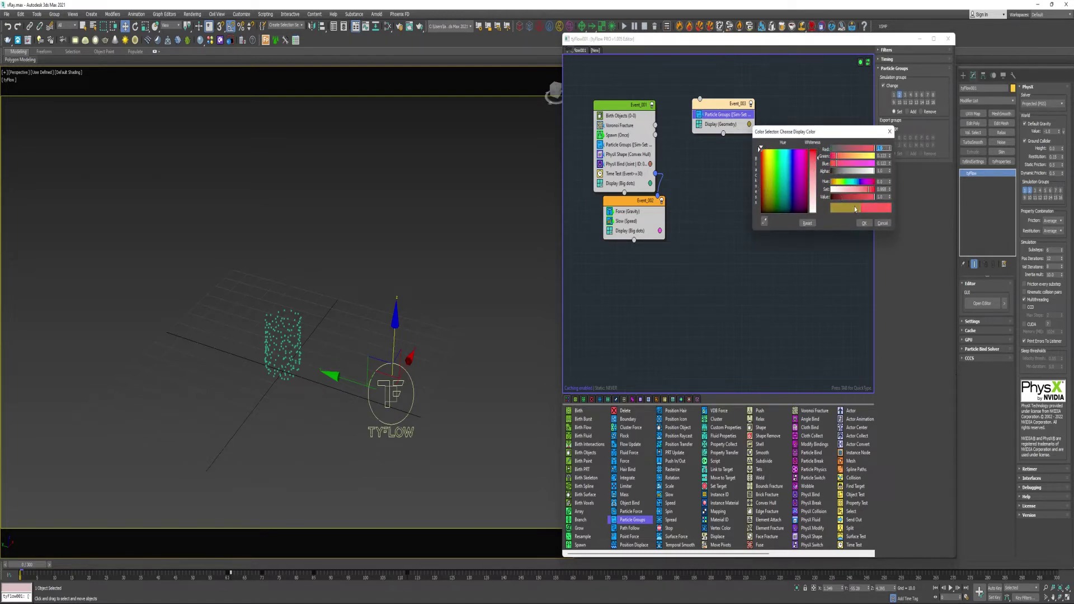
{"action": "left_click", "coordinate": [864, 223]}
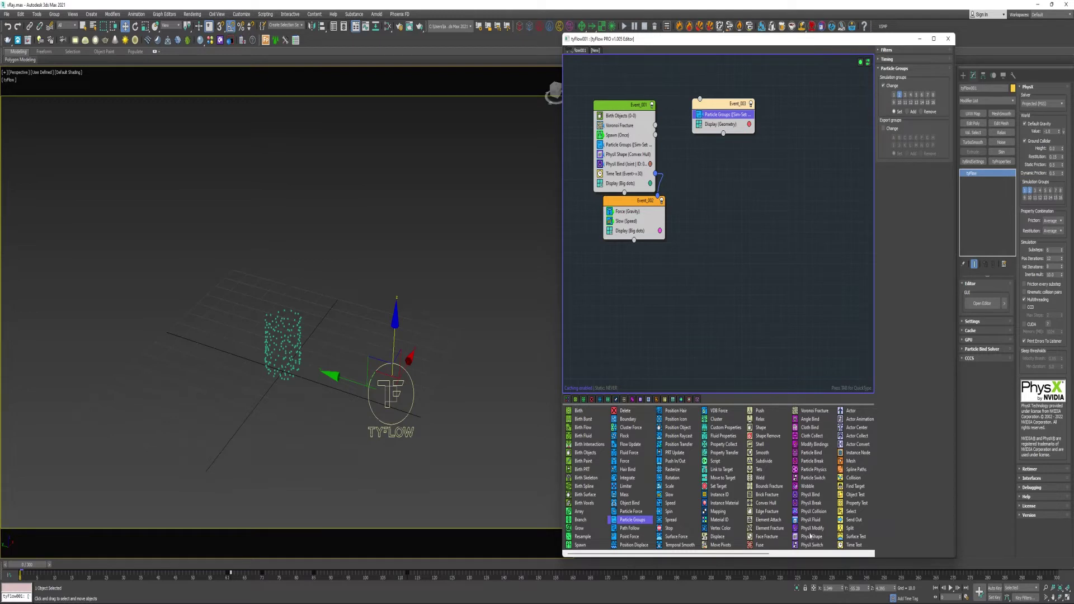
{"action": "left_click_drag", "start_coordinate": [812, 536], "coordinate": [723, 119]}
{"action": "left_click_drag", "start_coordinate": [812, 544], "coordinate": [725, 131]}
{"action": "left_click_drag", "start_coordinate": [856, 535], "coordinate": [725, 144]}
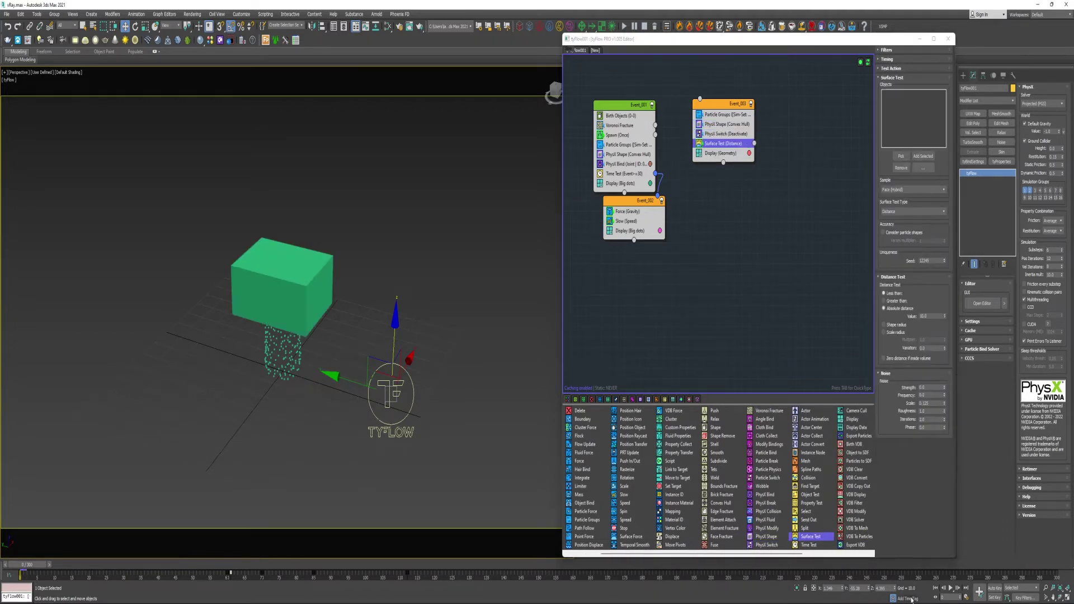
Animate the box moving down over the cylinder from frame 0 to frame 20 with Auto Key, and turn Auto Key off
{"action": "key", "text": "n"}
{"action": "left_click", "coordinate": [299, 314]}
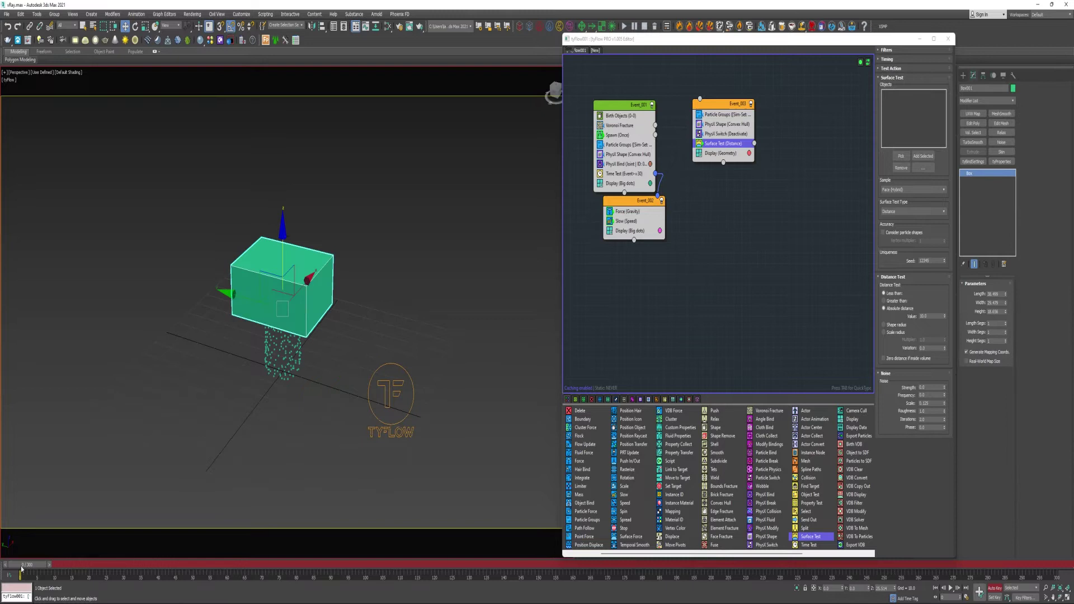
{"action": "left_click_drag", "start_coordinate": [28, 564], "coordinate": [89, 569]}
{"action": "key", "text": "w"}
{"action": "left_click_drag", "start_coordinate": [283, 250], "coordinate": [283, 326]}
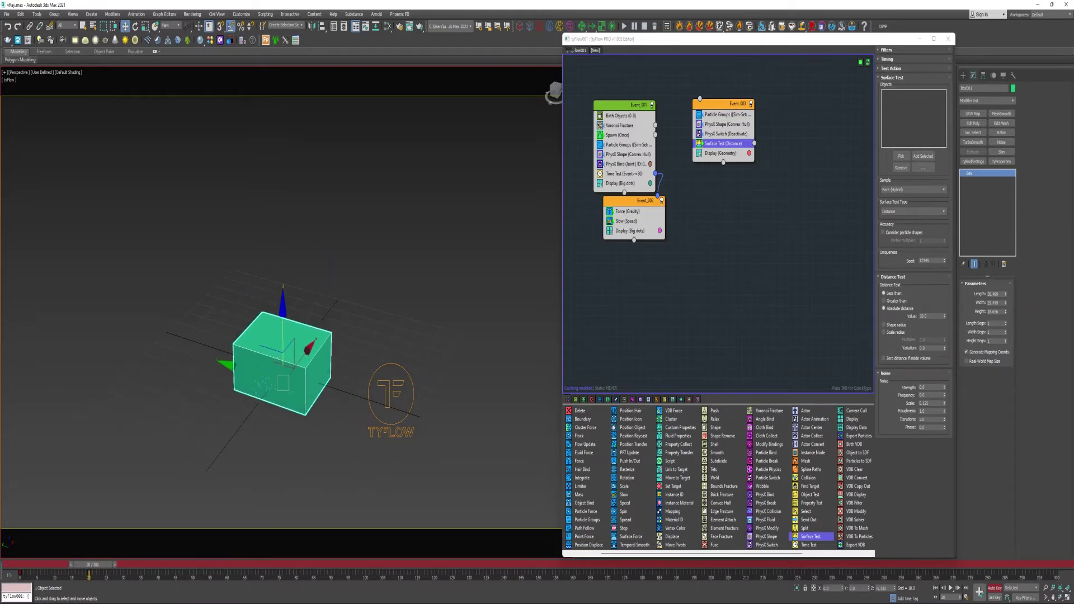
{"action": "left_click", "coordinate": [993, 589]}
Add the box to the Surface Test's objects and set the test type to Volume (Inside)
{"action": "left_click", "coordinate": [924, 156]}
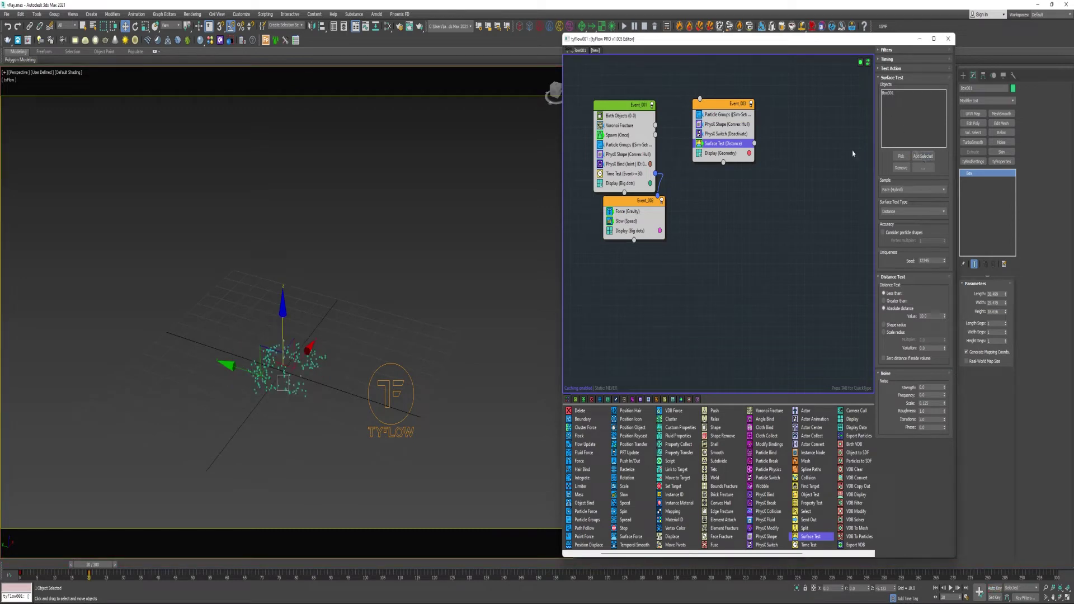
{"action": "left_click", "coordinate": [902, 212]}
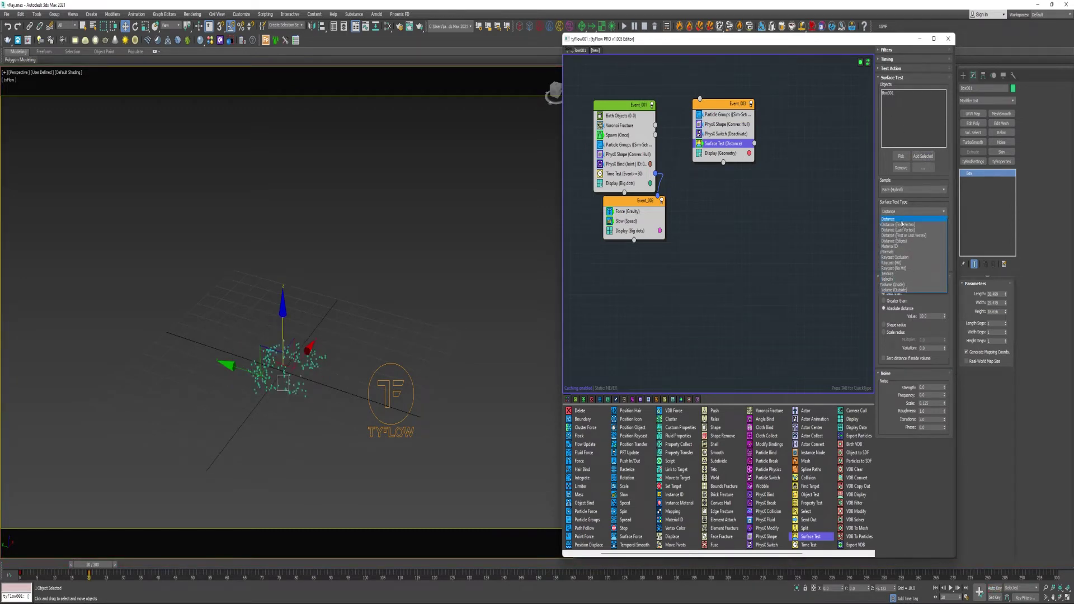
{"action": "left_click", "coordinate": [901, 288]}
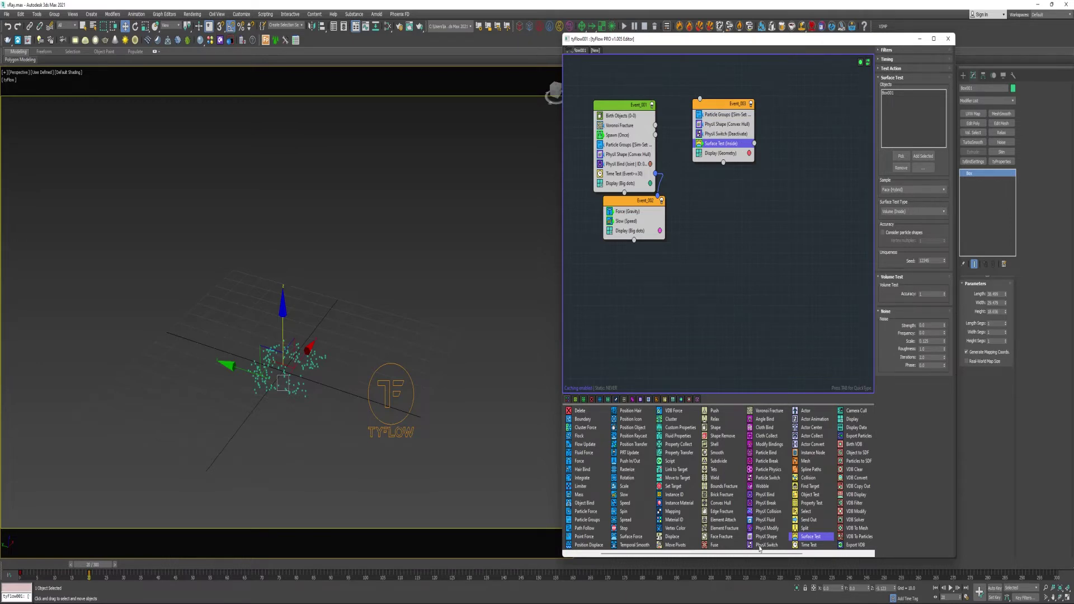
Create a new event with a PhysX Switch set to Dynamic (Activate) and wire it to the Surface Test output
{"action": "left_click_drag", "start_coordinate": [760, 549], "coordinate": [814, 176]}
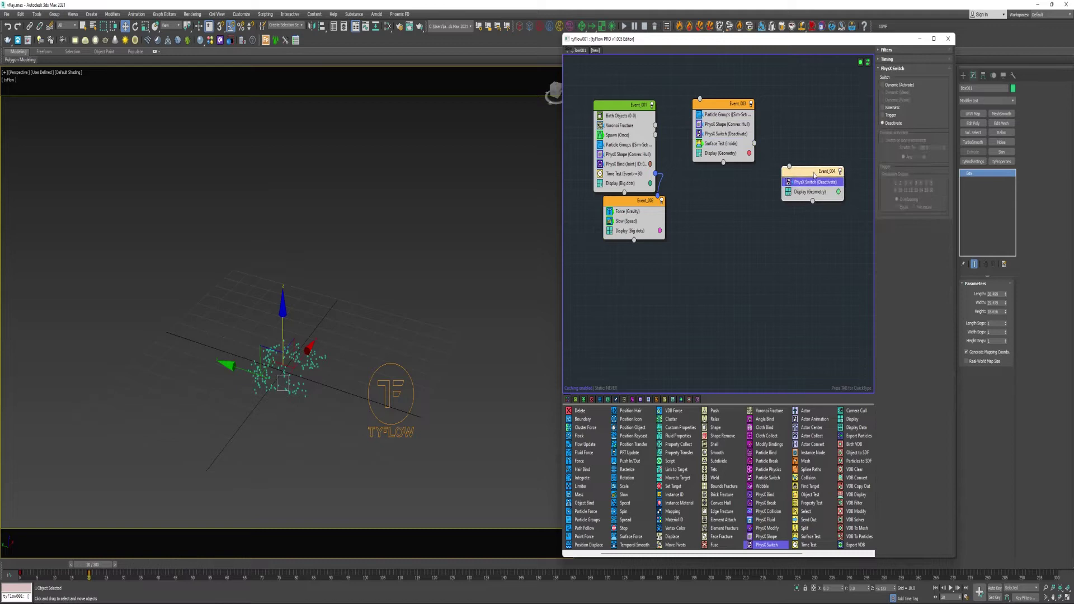
{"action": "left_click", "coordinate": [890, 85]}
{"action": "left_click_drag", "start_coordinate": [790, 166], "coordinate": [750, 183]}
{"action": "right_click", "coordinate": [752, 181]}
{"action": "left_click", "coordinate": [783, 263]}
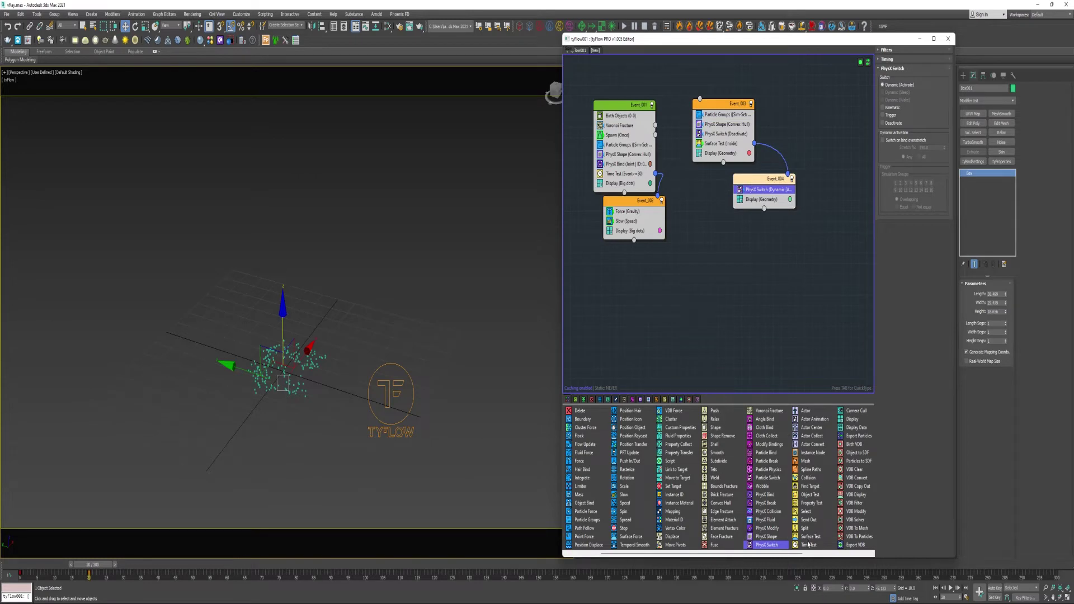
Add a Time Test below the dynamic PhysX Switch, testing event age at 150 frames with a variation of 90
{"action": "left_click_drag", "start_coordinate": [809, 545], "coordinate": [754, 201]}
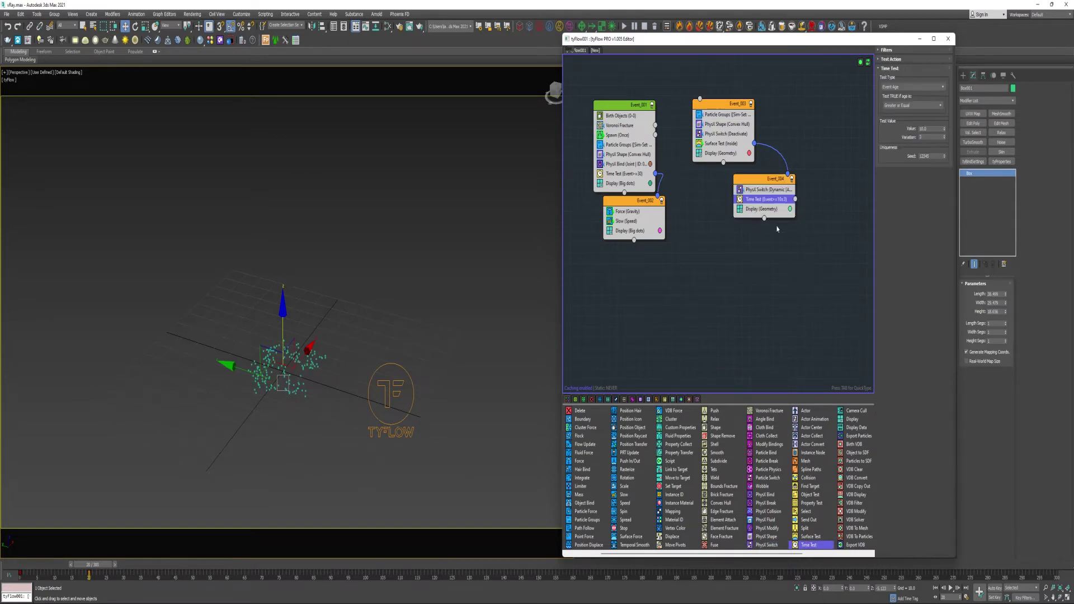
{"action": "left_click_drag", "start_coordinate": [933, 129], "coordinate": [916, 126]}
{"action": "key", "text": "Tab"}
Create a new event with a Find Target operator and wire it to the fourth event's Time Test output
{"action": "left_click_drag", "start_coordinate": [810, 486], "coordinate": [795, 199]}
{"action": "right_click", "coordinate": [788, 253]}
{"action": "left_click", "coordinate": [825, 331]}
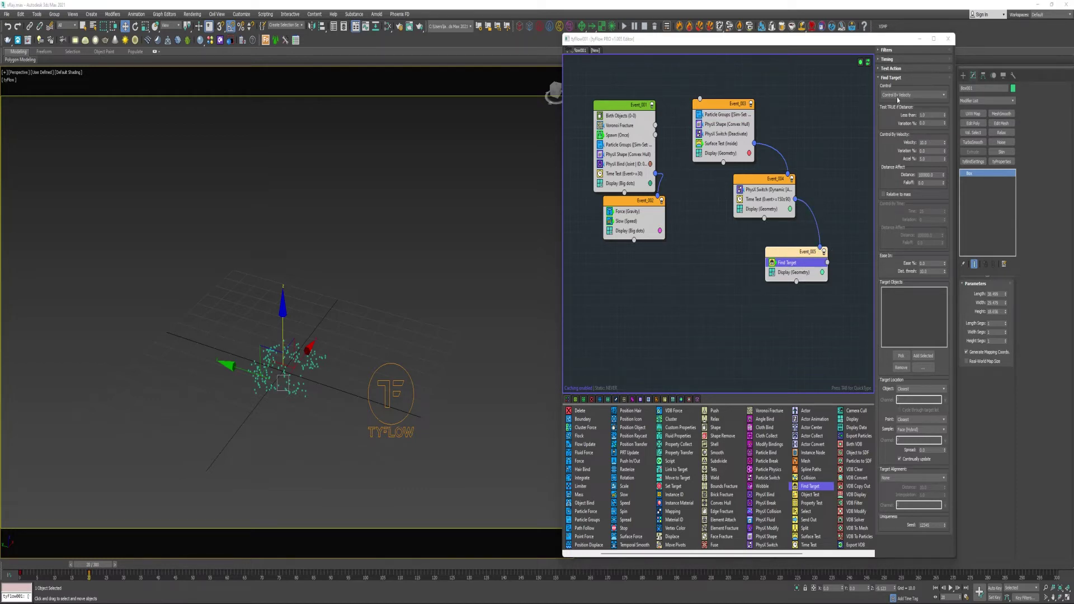
Adjust Find Target's test distance and ease-in, setting the distance variation to 10% and the velocity to 25
{"action": "left_click", "coordinate": [926, 114]}
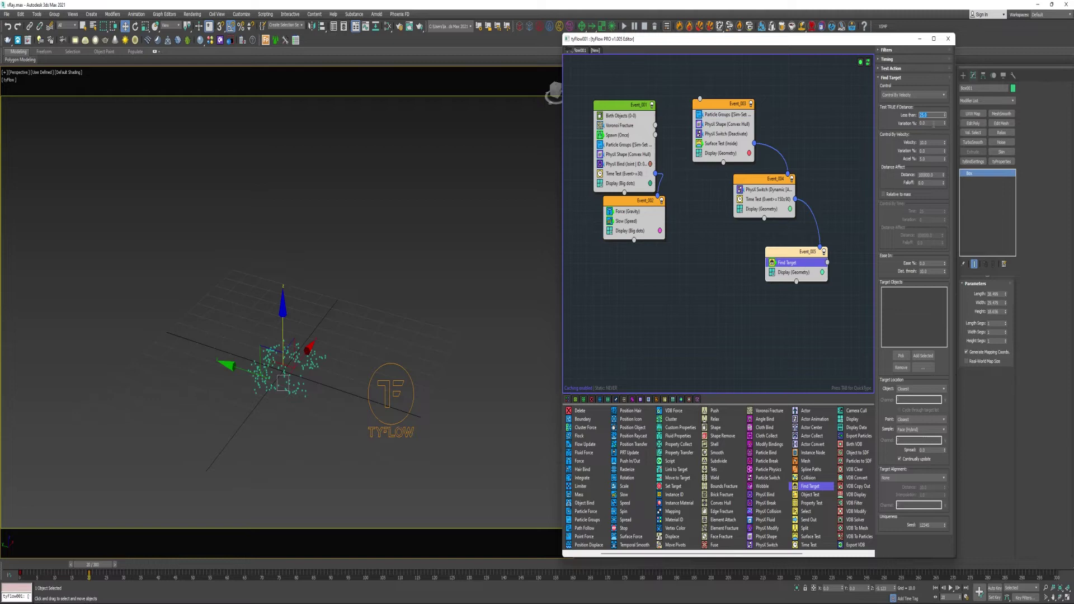
{"action": "key", "text": "Tab"}
{"action": "key", "text": "Tab"}
{"action": "left_click", "coordinate": [919, 264]}
Set Find Target's target location point to Particle Target, using the "target" channel
{"action": "left_click", "coordinate": [909, 423]}
{"action": "left_click", "coordinate": [909, 421]}
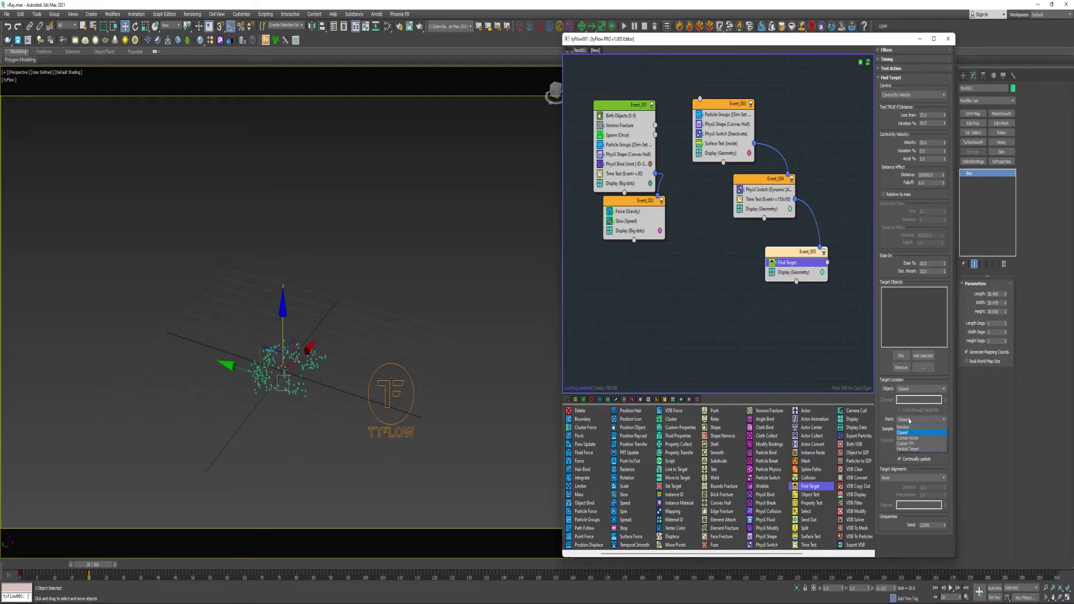
{"action": "left_click", "coordinate": [913, 450]}
{"action": "left_click", "coordinate": [946, 441]}
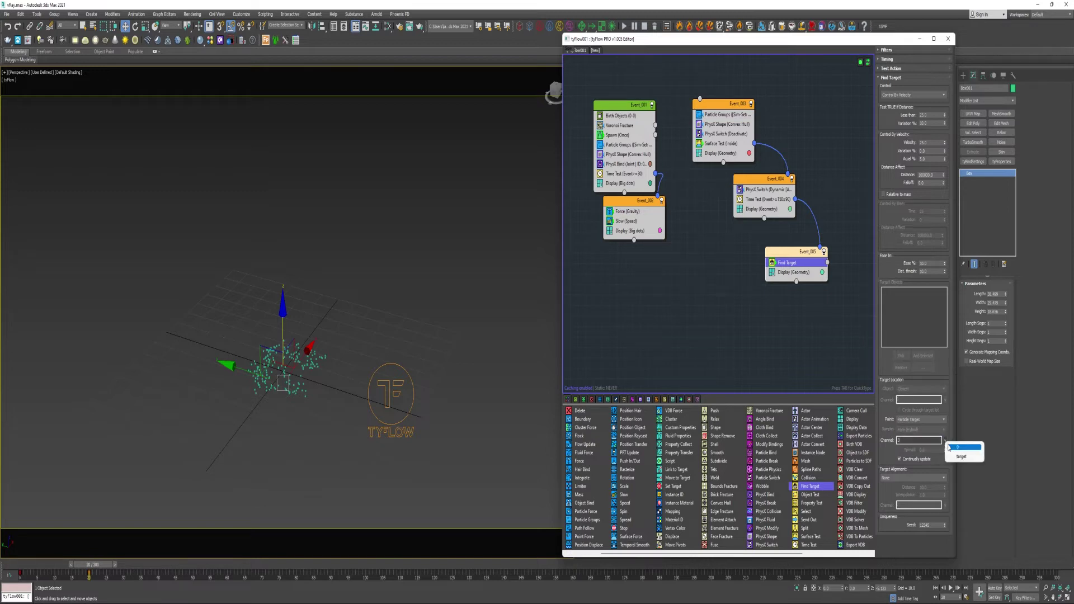
{"action": "left_click", "coordinate": [961, 458]}
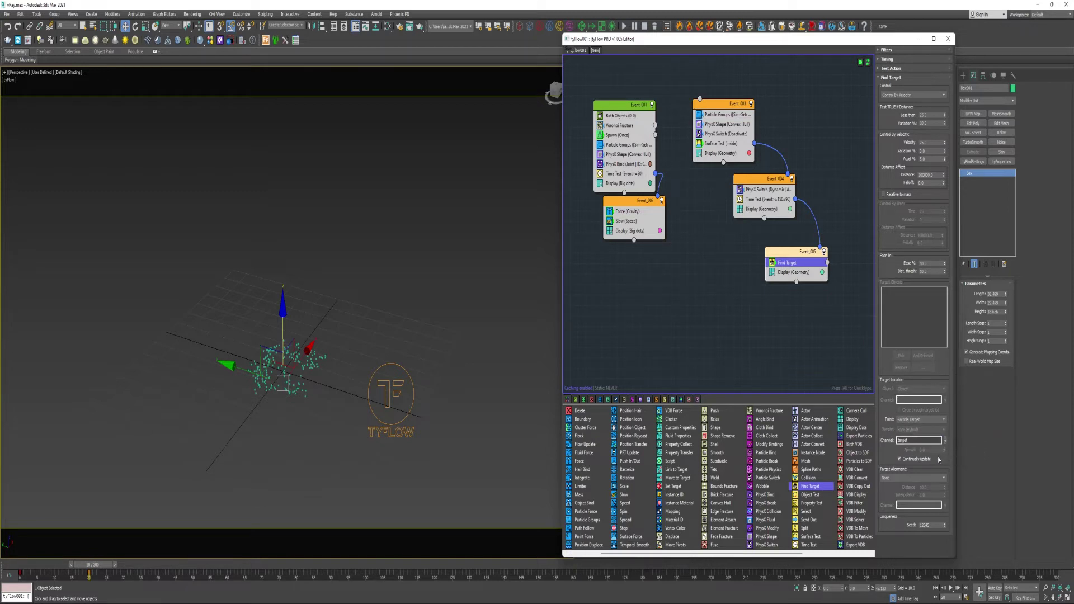
Set Find Target's target alignment to Particle Target with a distance of 1
{"action": "left_click", "coordinate": [914, 477]}
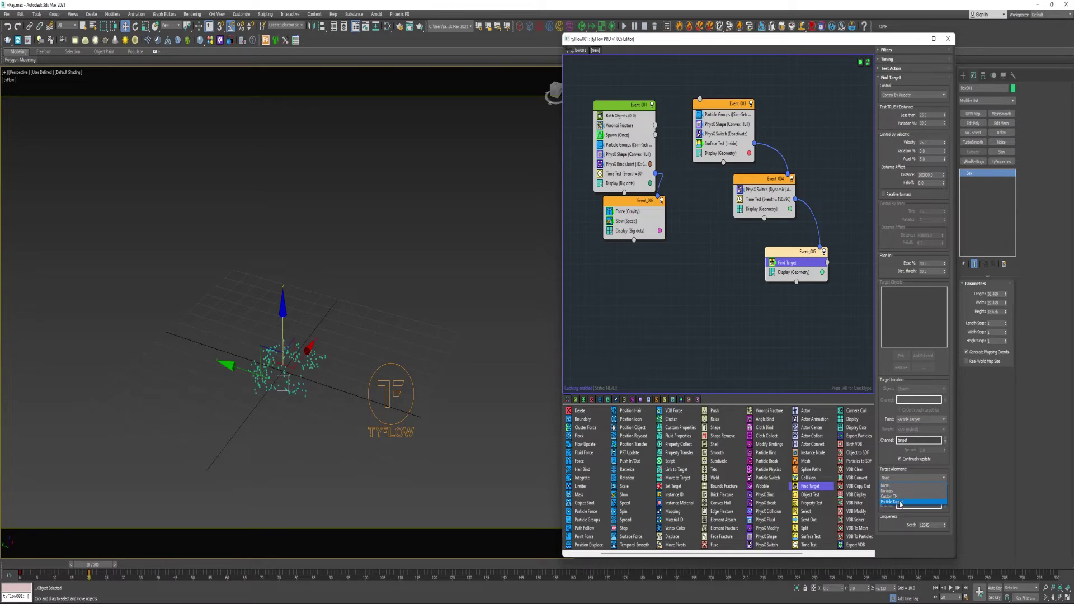
{"action": "left_click", "coordinate": [910, 504]}
{"action": "double_click", "coordinate": [925, 485]}
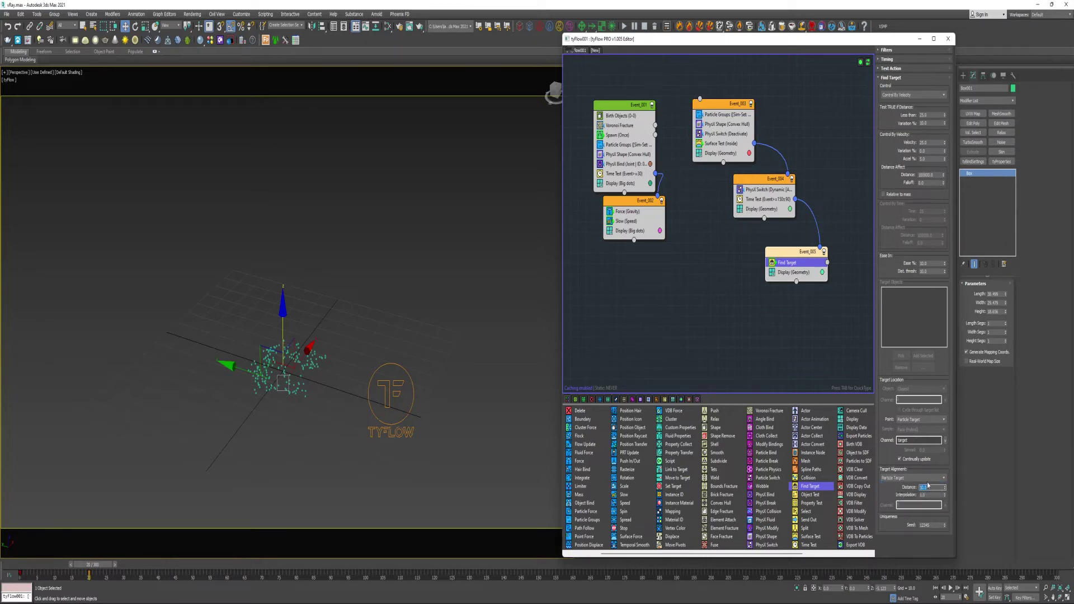
{"action": "type", "text": "1"}
{"action": "key", "text": "Tab"}
Add a Set Target operator atop the third event, shift the connected events lower, and set its target type to Parent
{"action": "left_click_drag", "start_coordinate": [675, 489], "coordinate": [730, 115]}
{"action": "left_click_drag", "start_coordinate": [816, 110], "coordinate": [734, 271]}
{"action": "left_click_drag", "start_coordinate": [718, 104], "coordinate": [717, 152]}
{"action": "left_click", "coordinate": [718, 163]}
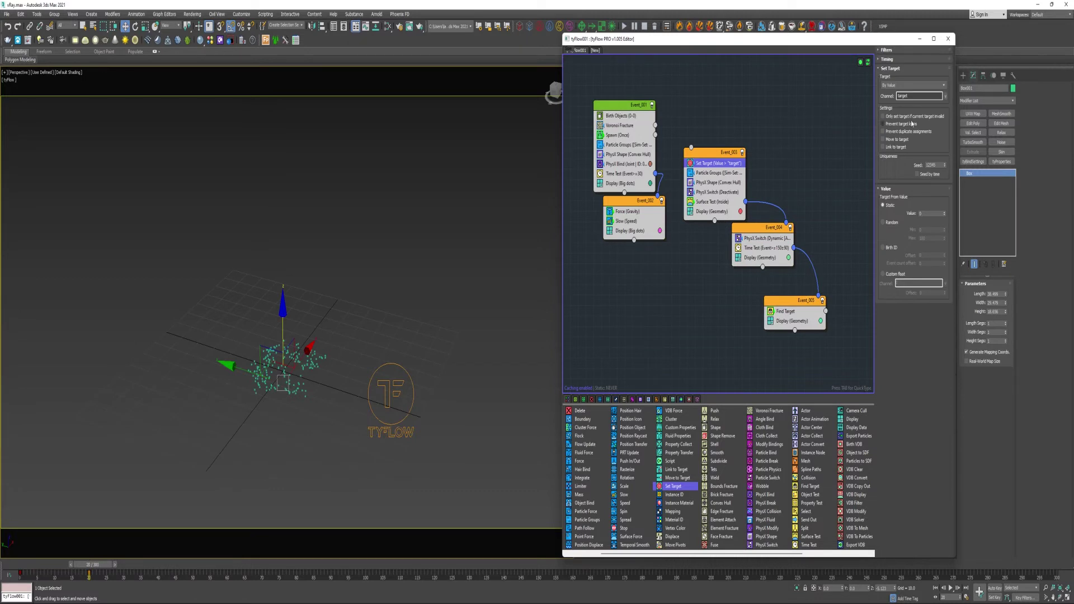
{"action": "left_click", "coordinate": [901, 87]}
{"action": "left_click", "coordinate": [890, 115]}
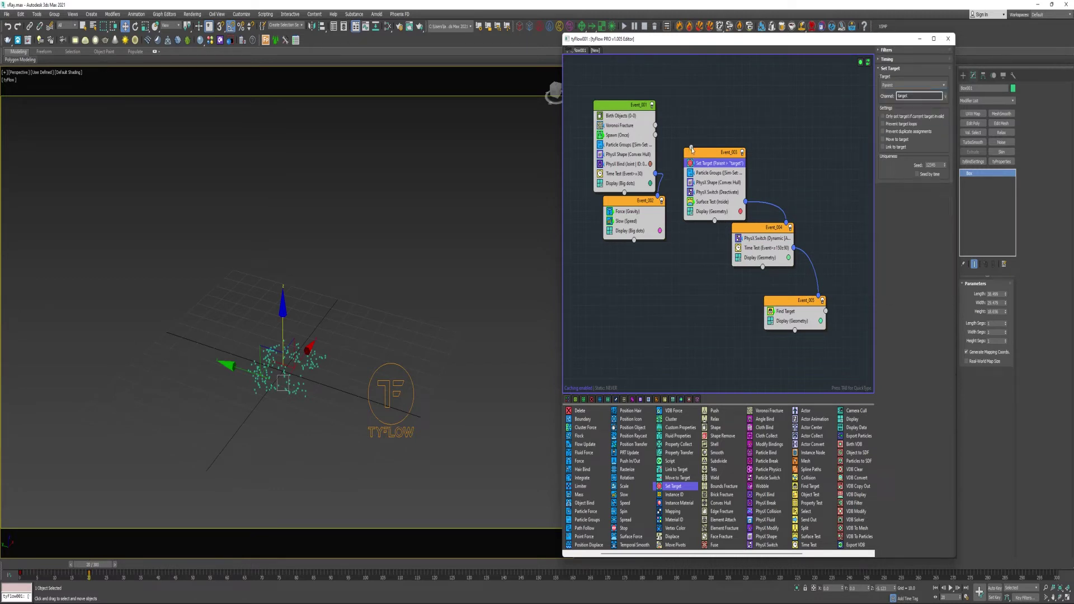
Wire the first event's Spawn output to the third event and scrub the timeline forward to preview the simulation
{"action": "left_click_drag", "start_coordinate": [692, 147], "coordinate": [656, 135]}
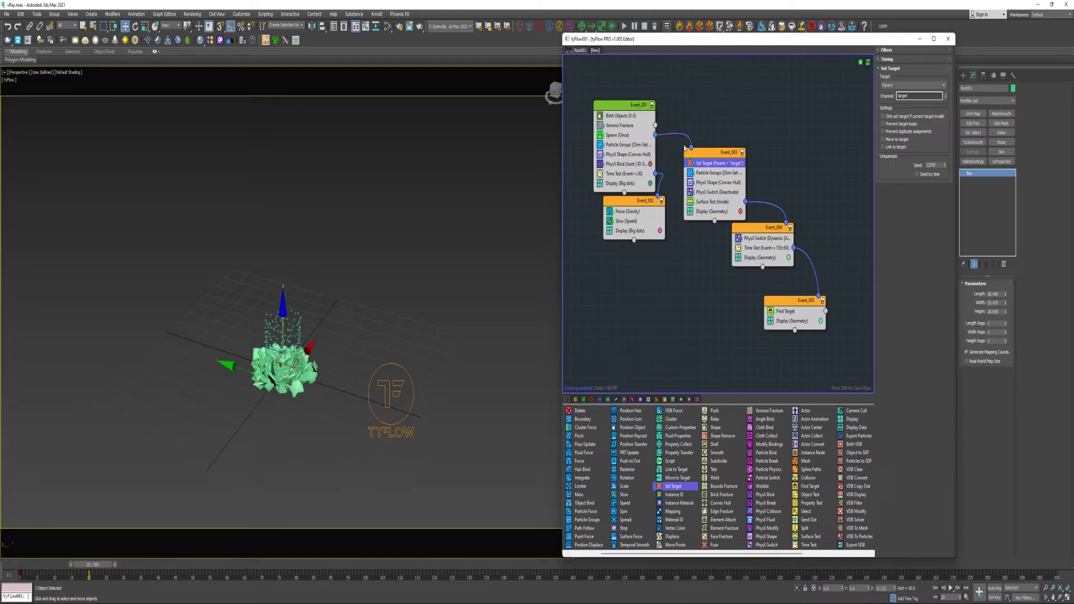
{"action": "left_click_drag", "start_coordinate": [88, 566], "coordinate": [122, 569]}
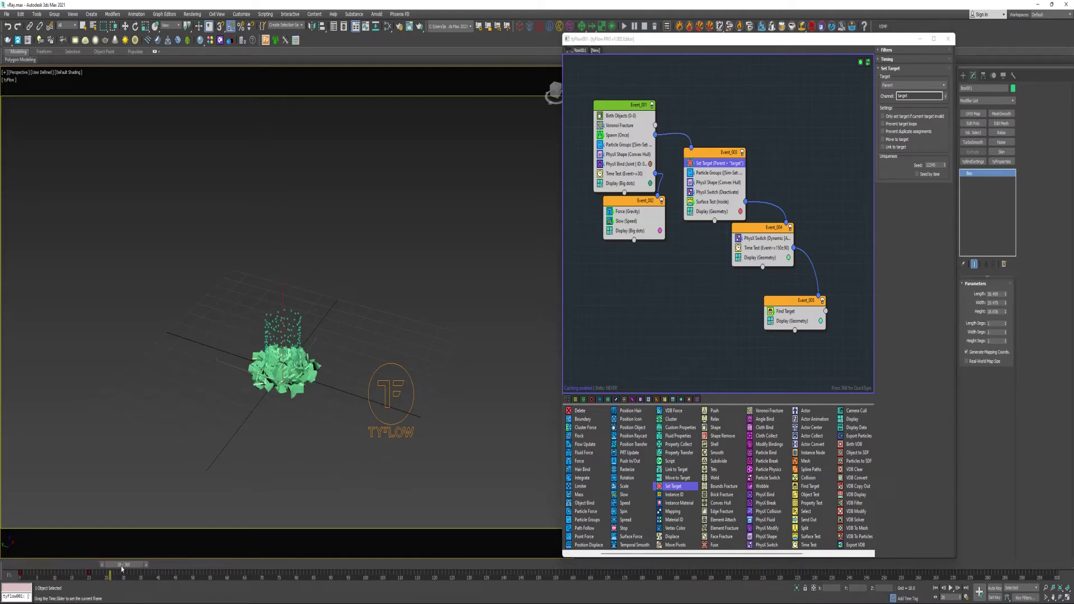
{"action": "key", "text": "w"}
Move the Find Target event closer to the fourth event and wire its output to a new event containing Move to Target
{"action": "left_click_drag", "start_coordinate": [798, 302], "coordinate": [791, 284]}
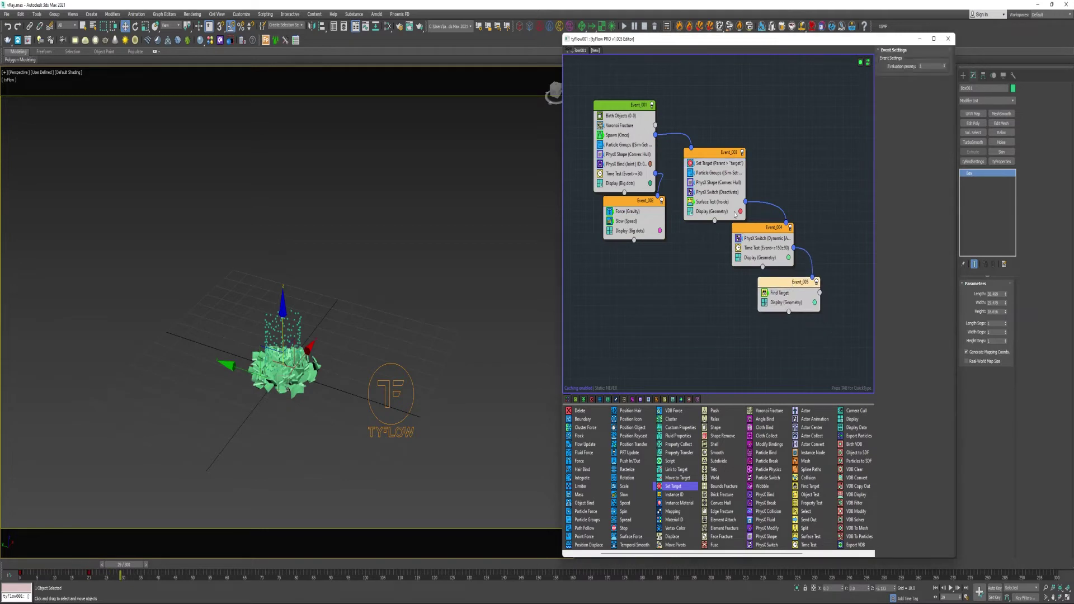
{"action": "middle_click_drag", "start_coordinate": [817, 179], "coordinate": [791, 141]}
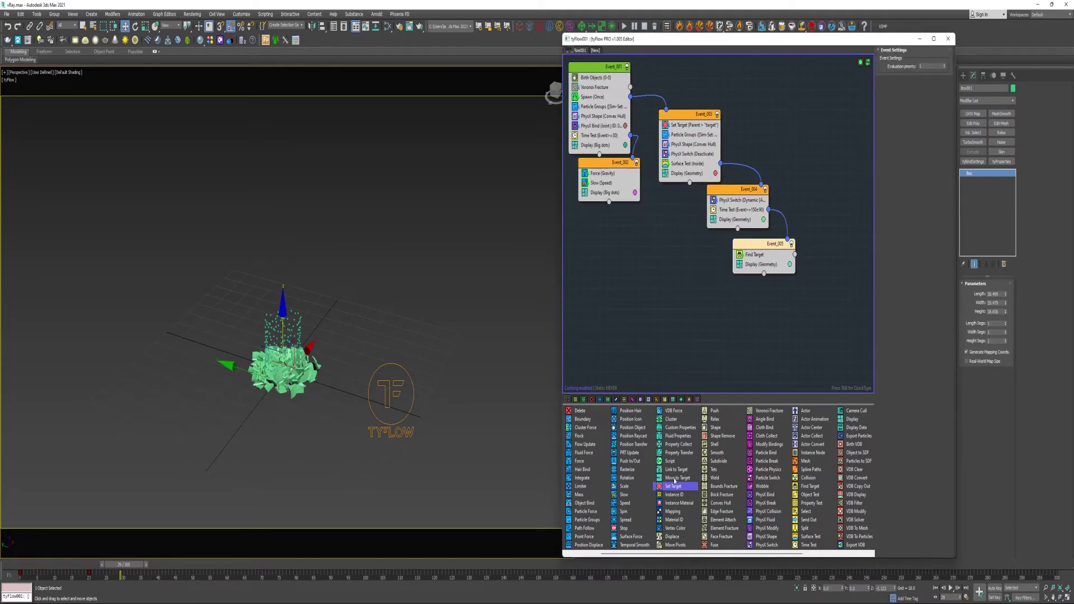
{"action": "left_click_drag", "start_coordinate": [674, 479], "coordinate": [795, 255]}
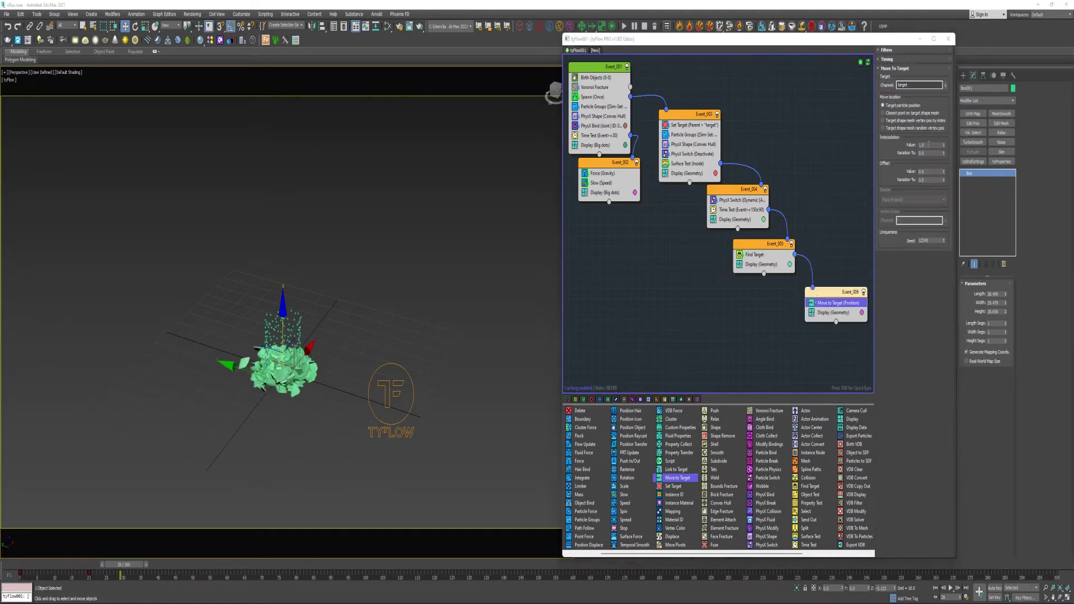
Set Move to Target's interpolation value to 0.25, adjust its variation and make its timing Continuous
{"action": "double_click", "coordinate": [929, 145]}
{"action": "type", "text": "0.25"}
{"action": "key", "text": "Tab"}
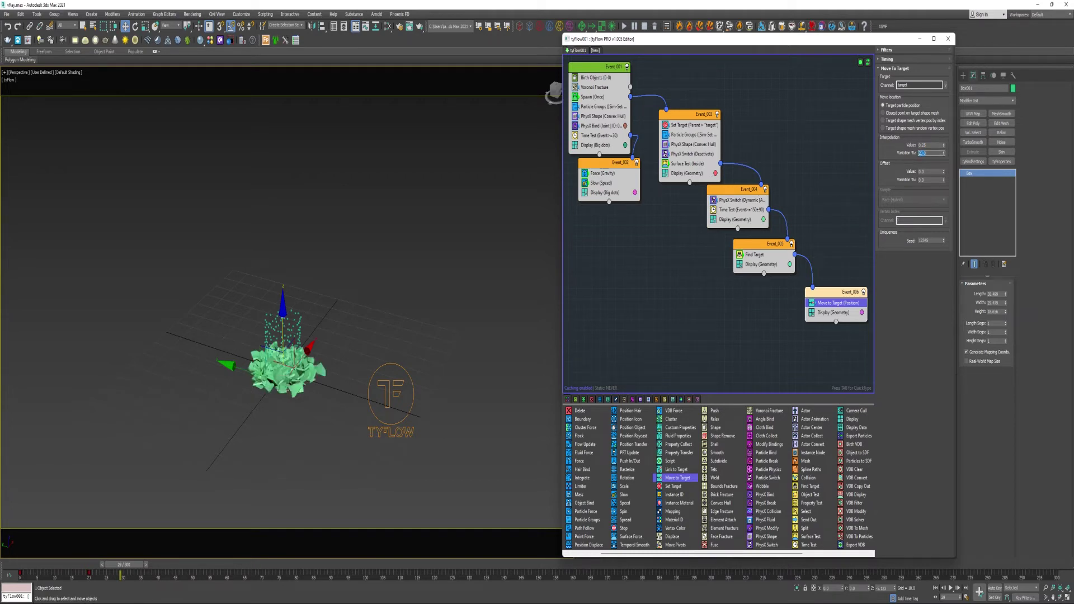
{"action": "left_click", "coordinate": [894, 60]}
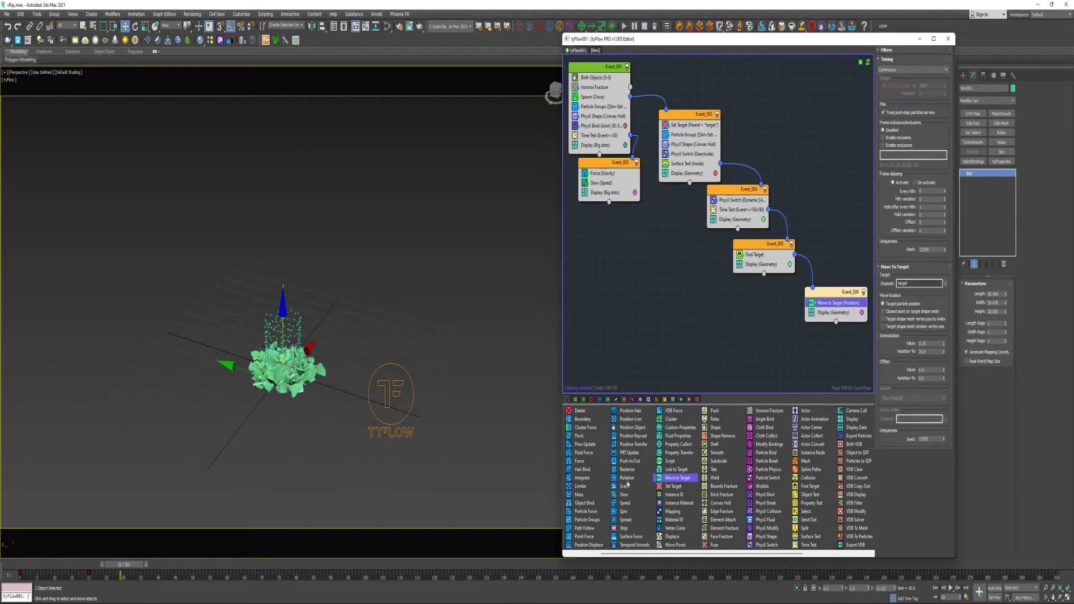
Add a Rotation operator below Move to Target and set its orientation to Align to Neighbors
{"action": "left_click_drag", "start_coordinate": [627, 480], "coordinate": [836, 312]}
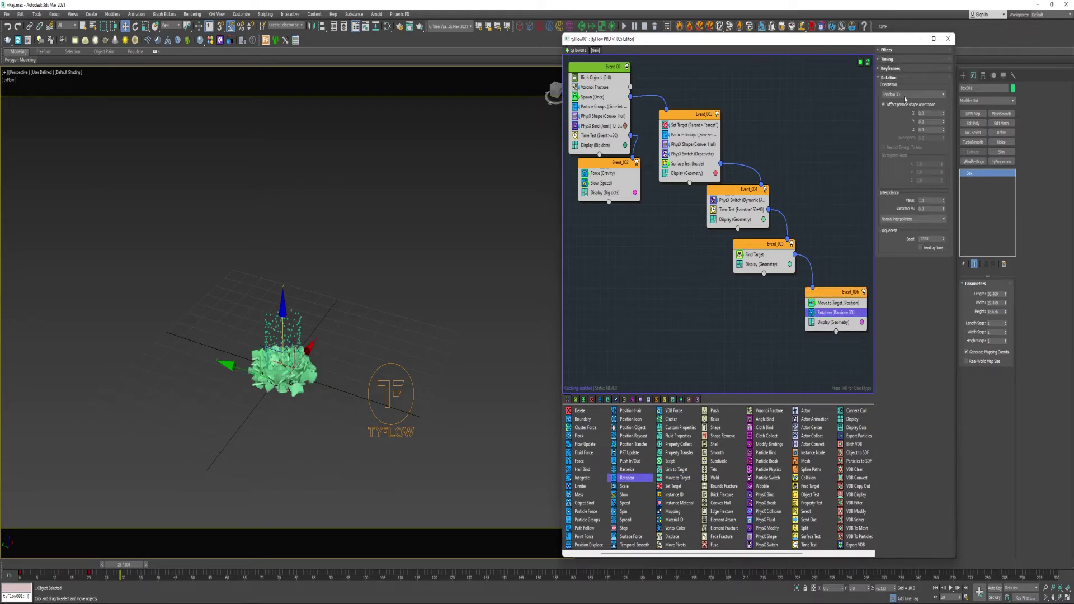
{"action": "left_click", "coordinate": [904, 96]}
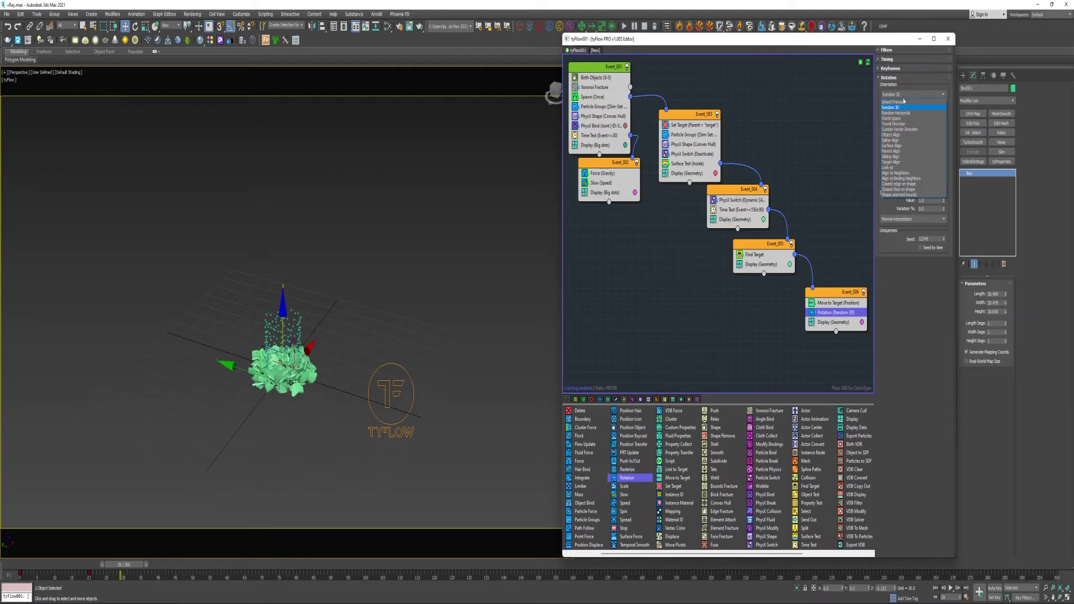
{"action": "left_click", "coordinate": [901, 173]}
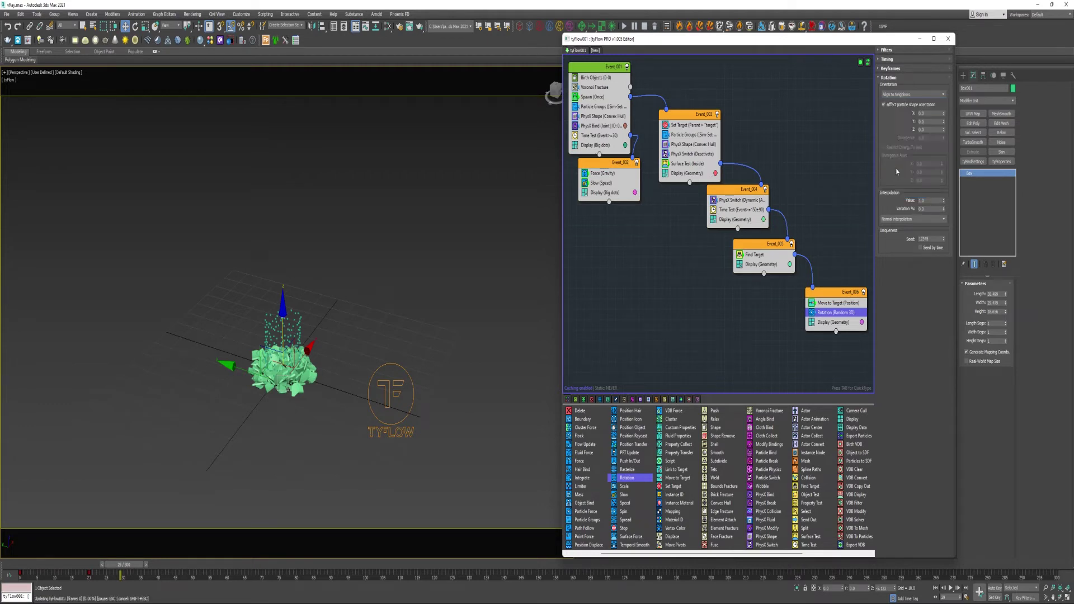
{"action": "left_click", "coordinate": [894, 317]}
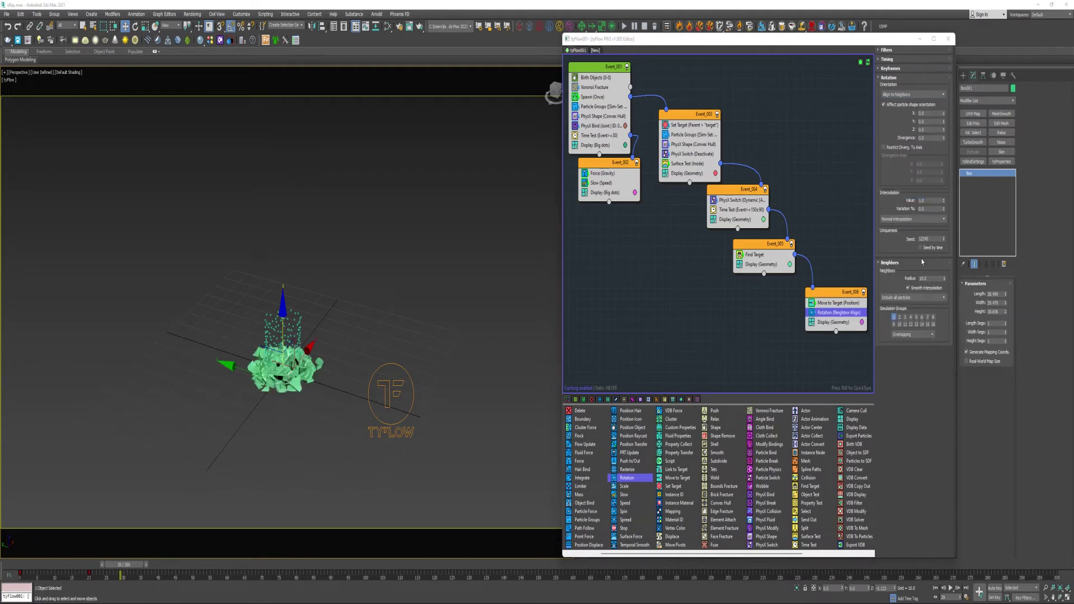
Set the Rotation operator's neighbour radius to 50, interpolation value to 0.1 and timing to Continuous
{"action": "double_click", "coordinate": [929, 278]}
{"action": "type", "text": "50"}
{"action": "key", "text": "Return"}
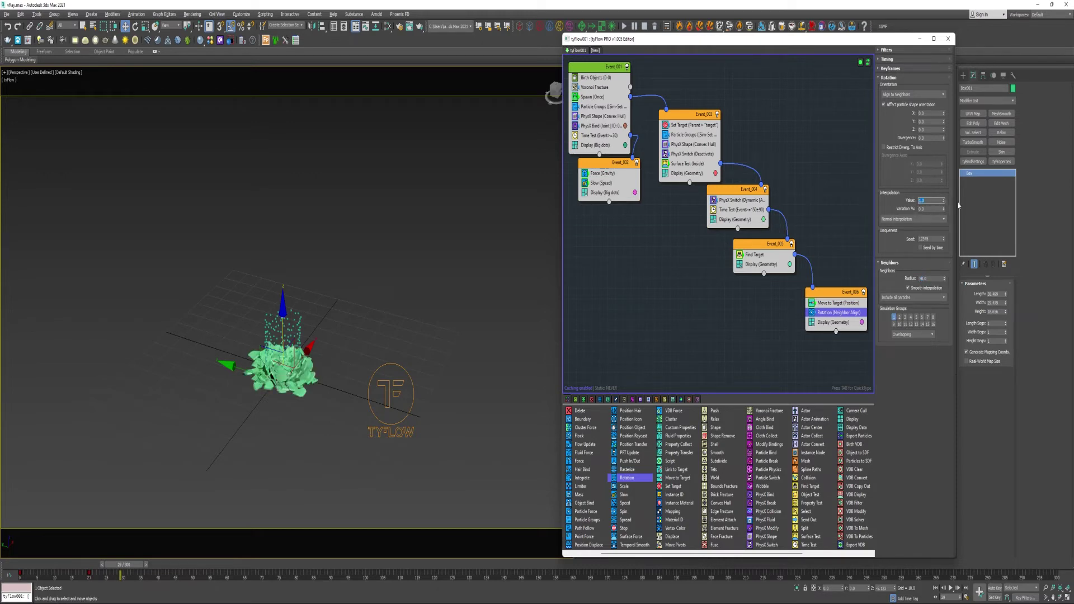
{"action": "type", "text": "0.1"}
{"action": "key", "text": "Return"}
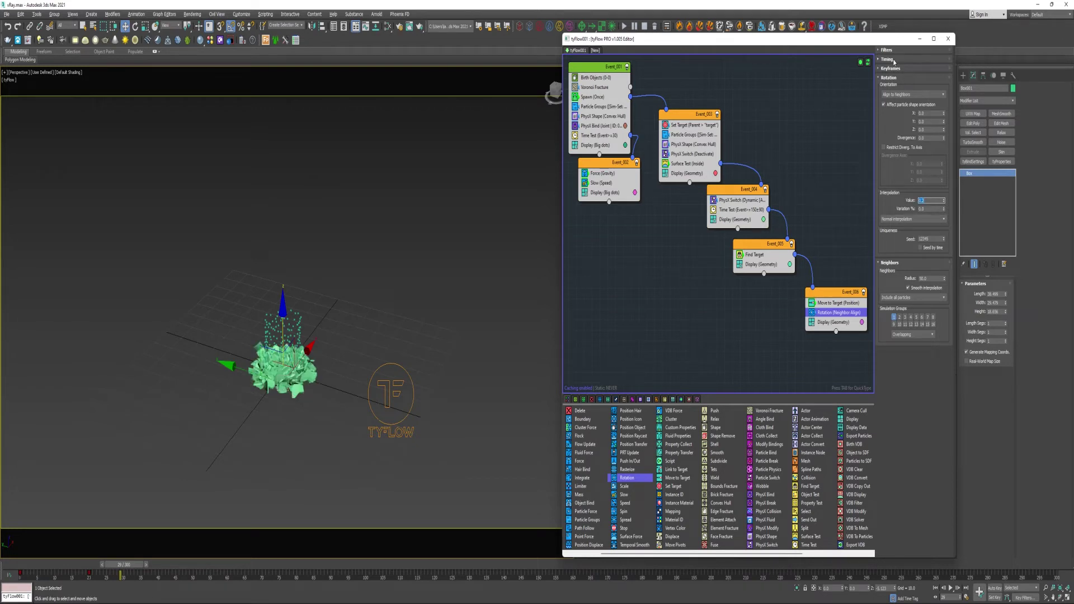
{"action": "left_click", "coordinate": [893, 59]}
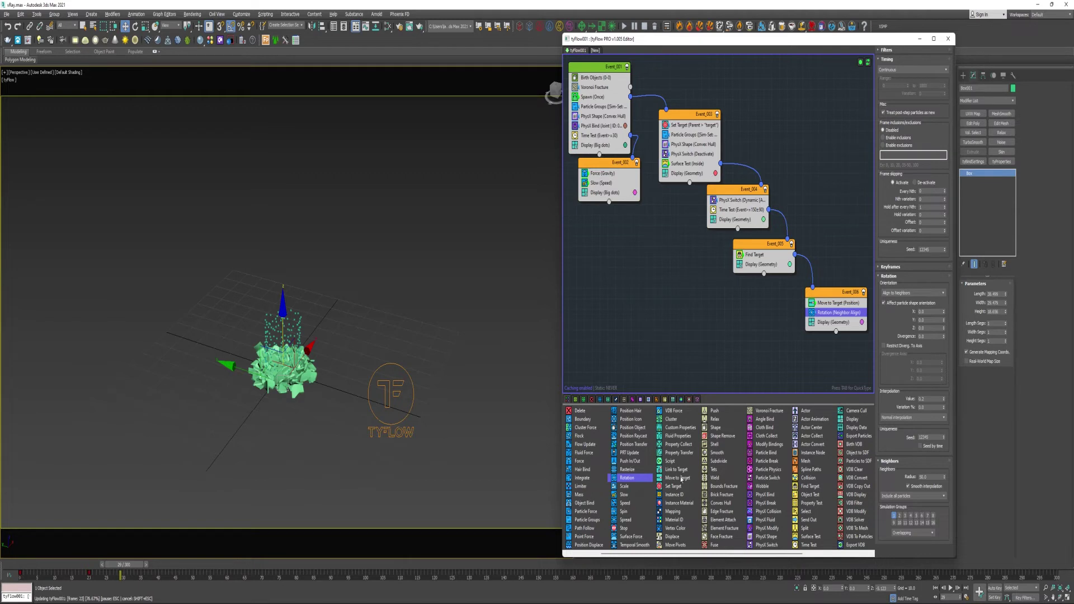
Add a Link to Target operator below Rotation in the sixth event, with Affect Velocity enabled and Continuous timing
{"action": "left_click_drag", "start_coordinate": [675, 470], "coordinate": [833, 320]}
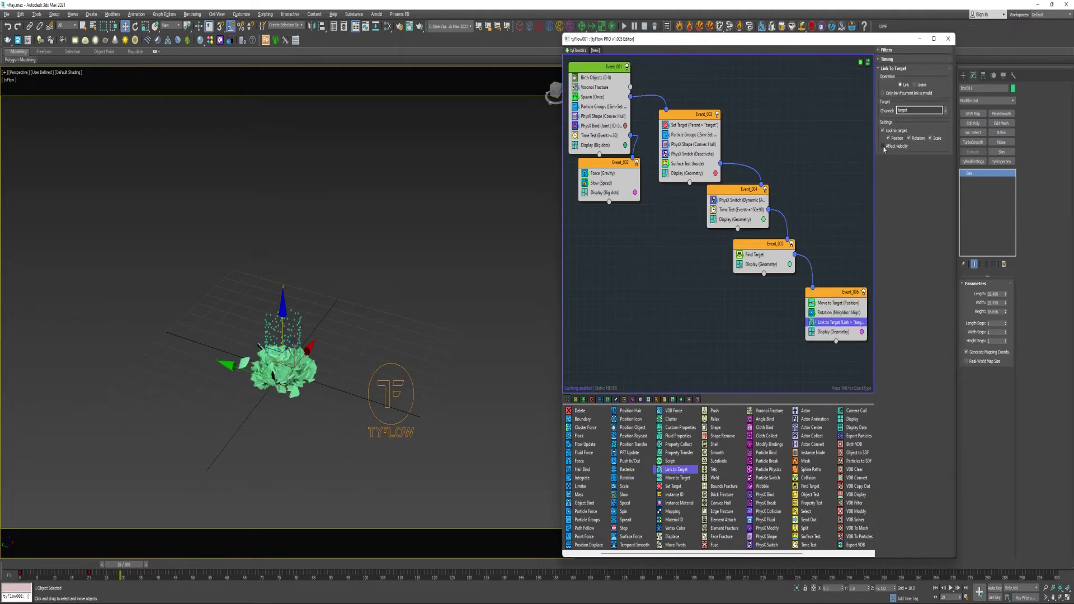
{"action": "left_click", "coordinate": [884, 146]}
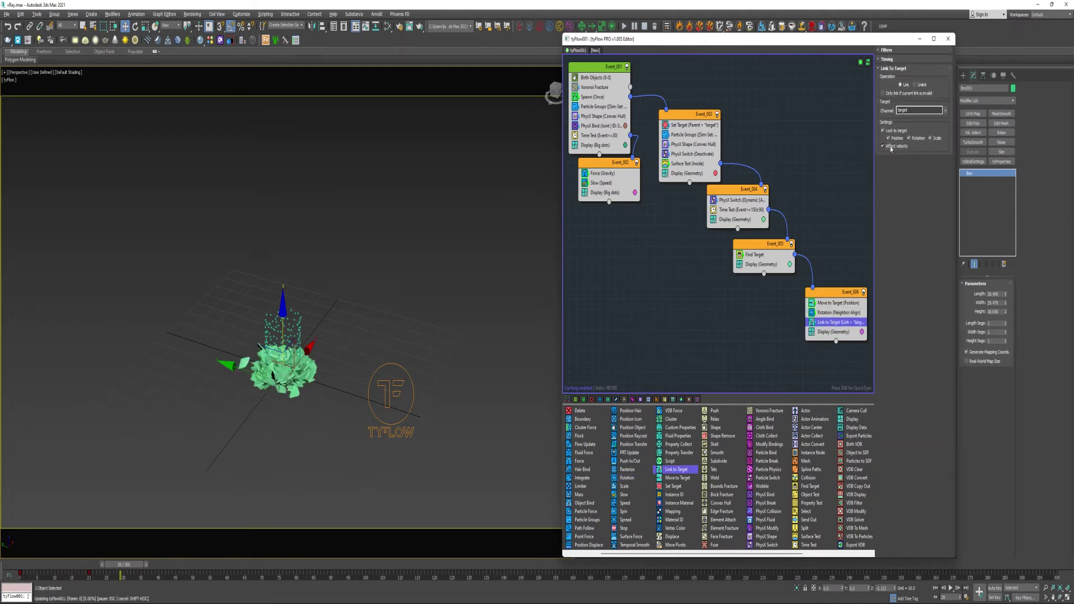
{"action": "left_click", "coordinate": [898, 60]}
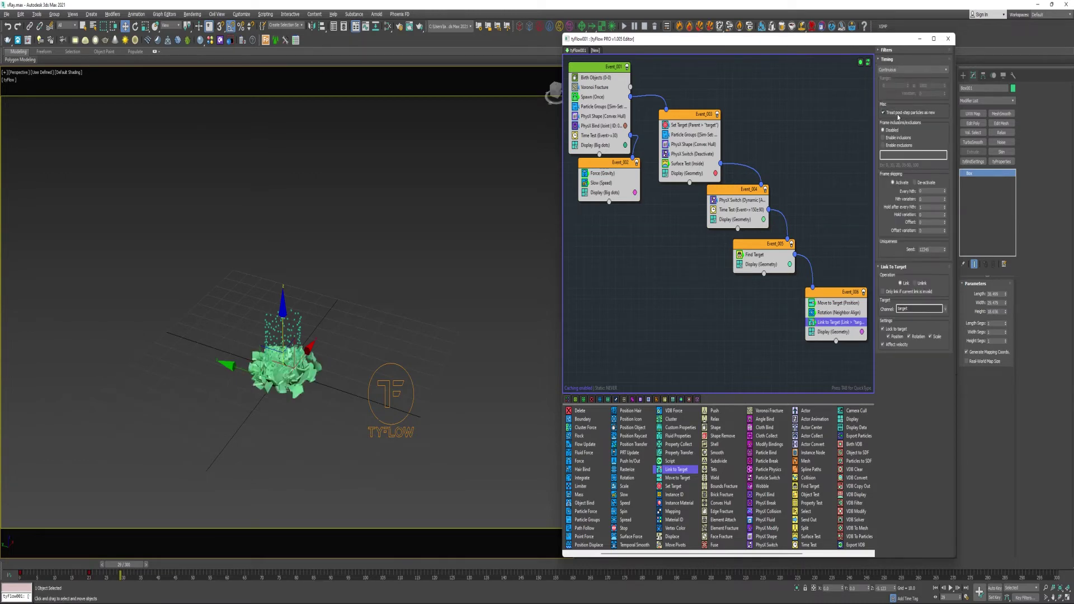
Scrub the simulation to the last frame and orbit the perspective view to examine the reassembled cylinder
{"action": "left_click", "coordinate": [759, 566]}
{"action": "left_click_drag", "start_coordinate": [752, 568], "coordinate": [1052, 596]}
{"action": "key", "text": "w"}
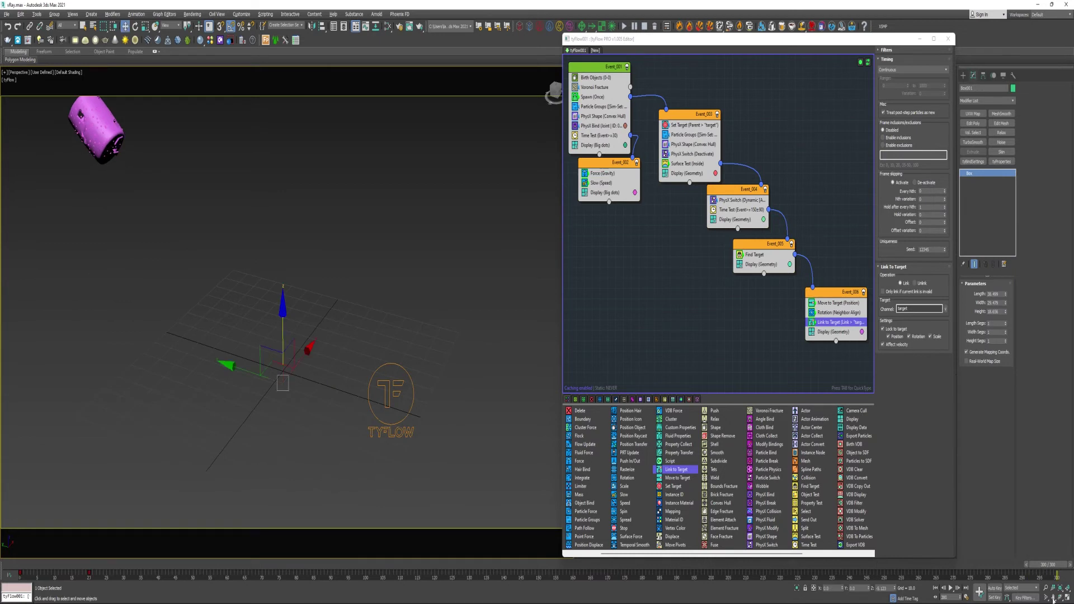
{"action": "middle_click_drag", "start_coordinate": [134, 185], "coordinate": [230, 302]}
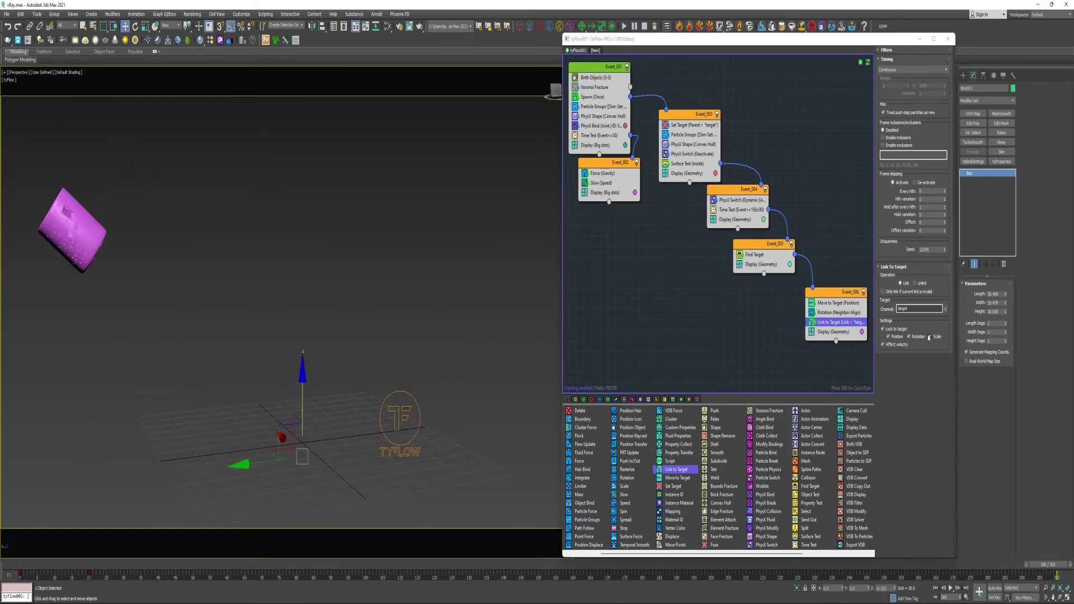
Review the Find Target operator's velocity control settings and scrub the timeline back to the early part of the simulation
{"action": "left_click", "coordinate": [762, 255]}
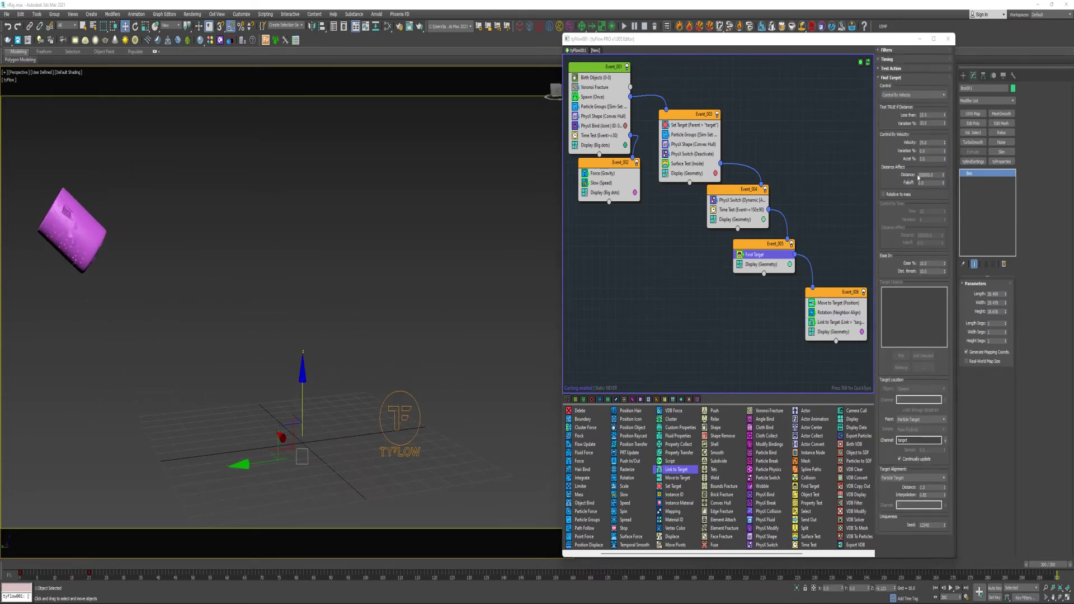
{"action": "double_click", "coordinate": [933, 159]}
{"action": "left_click_drag", "start_coordinate": [1047, 565], "coordinate": [245, 564]}
Rearrange the tyFlow events, moving the second event lower and stacking the fourth, fifth and sixth events in a tidy cascade
{"action": "left_click_drag", "start_coordinate": [605, 163], "coordinate": [608, 176]}
{"action": "middle_click_drag", "start_coordinate": [679, 203], "coordinate": [678, 211]}
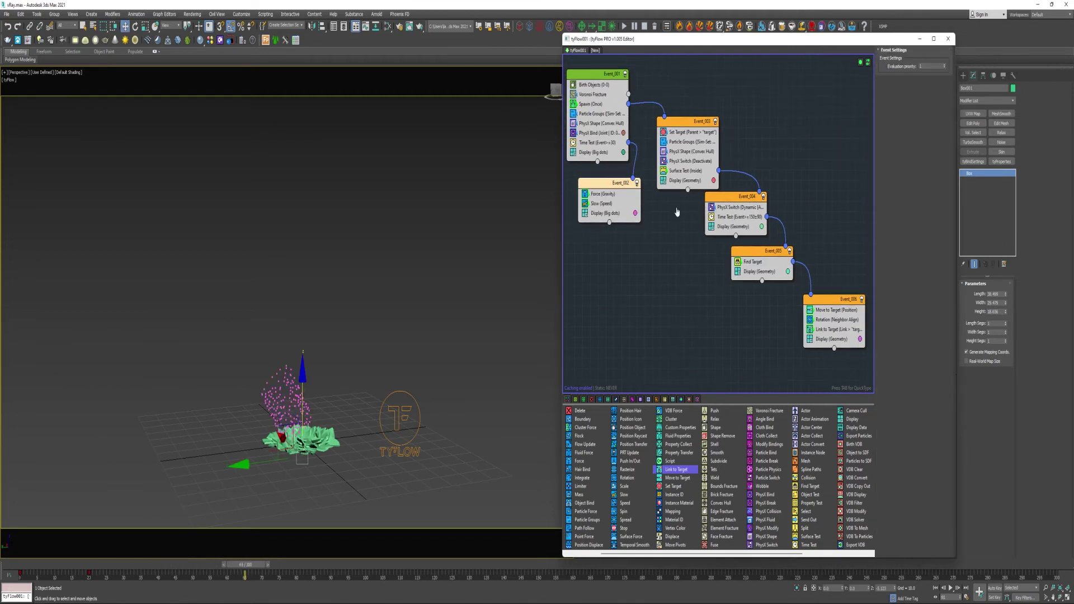
{"action": "left_click_drag", "start_coordinate": [733, 197], "coordinate": [735, 199]}
{"action": "left_click_drag", "start_coordinate": [759, 252], "coordinate": [761, 255]}
{"action": "left_click_drag", "start_coordinate": [735, 199], "coordinate": [738, 202]}
{"action": "left_click_drag", "start_coordinate": [818, 297], "coordinate": [804, 298]}
{"action": "right_click", "coordinate": [804, 298]}
{"action": "left_click", "coordinate": [841, 378]}
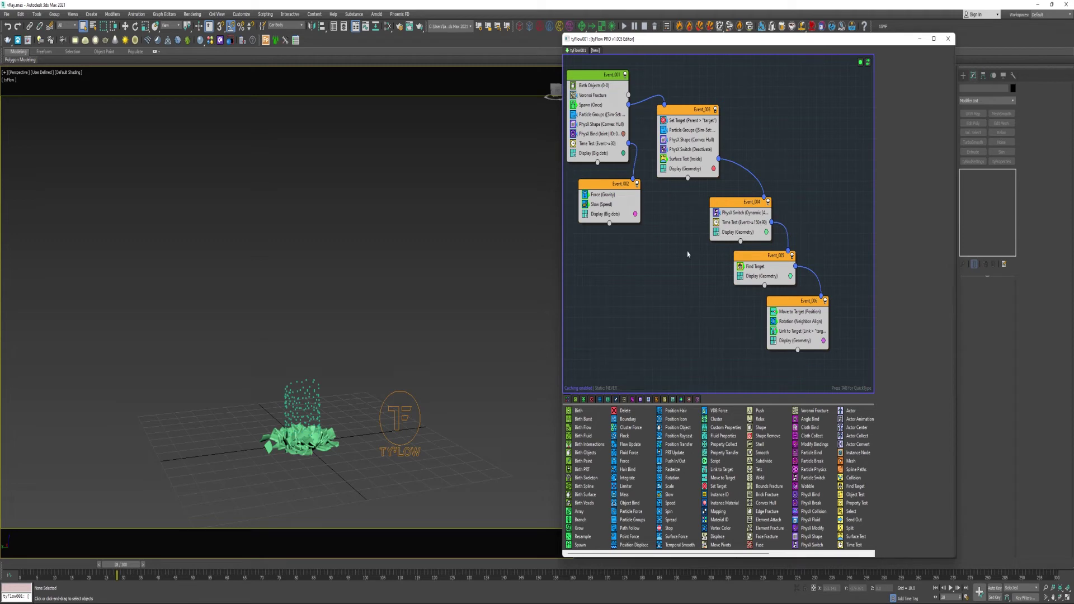
Set the timing of the Spawn operator in the first event to On Event Entry
{"action": "left_click", "coordinate": [592, 105]}
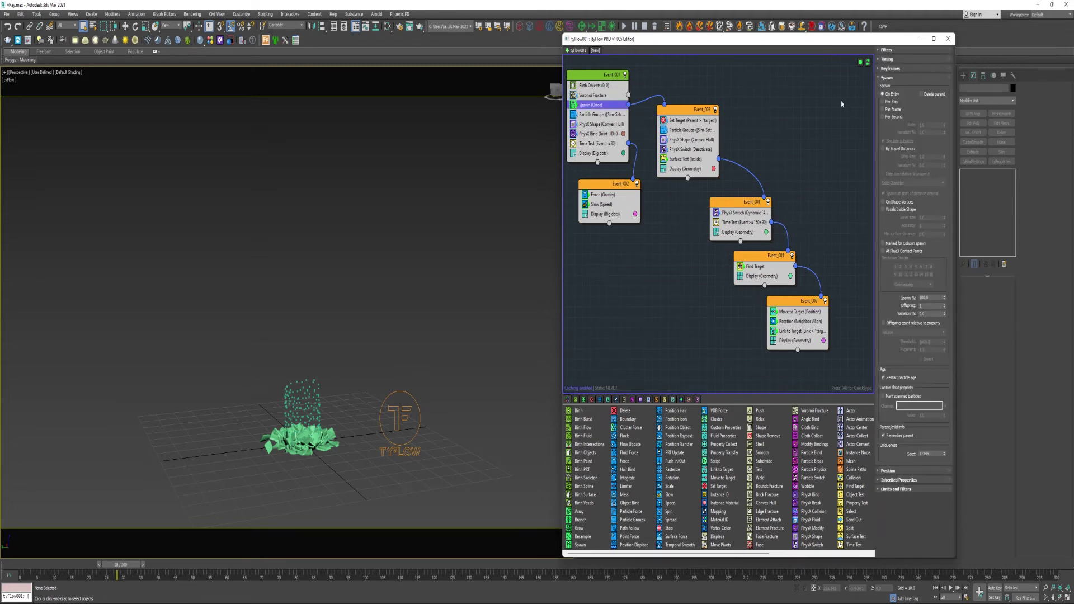
{"action": "left_click", "coordinate": [889, 59]}
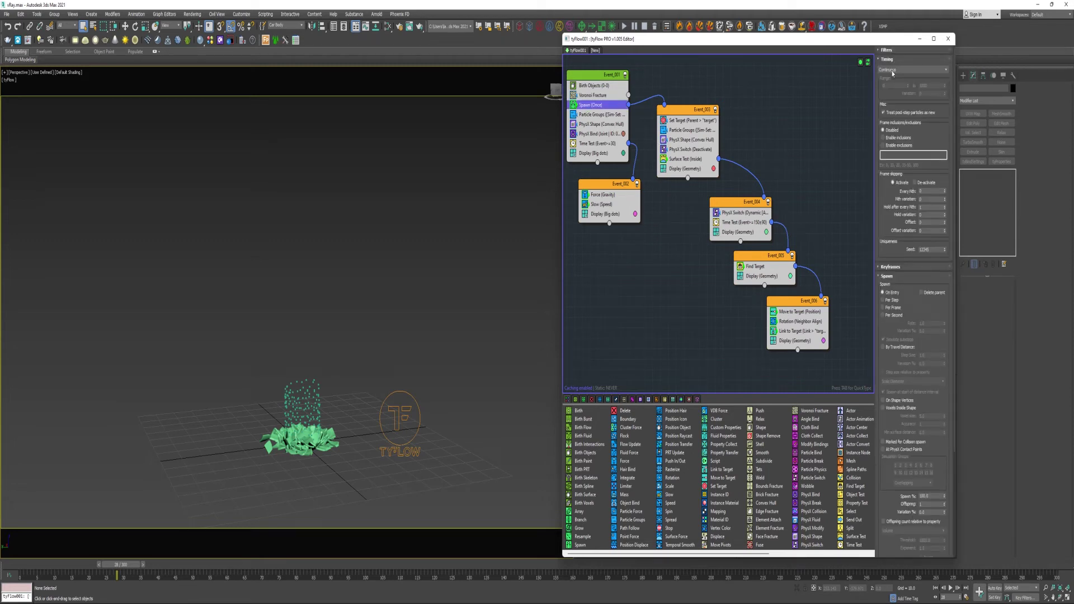
{"action": "left_click", "coordinate": [891, 70]}
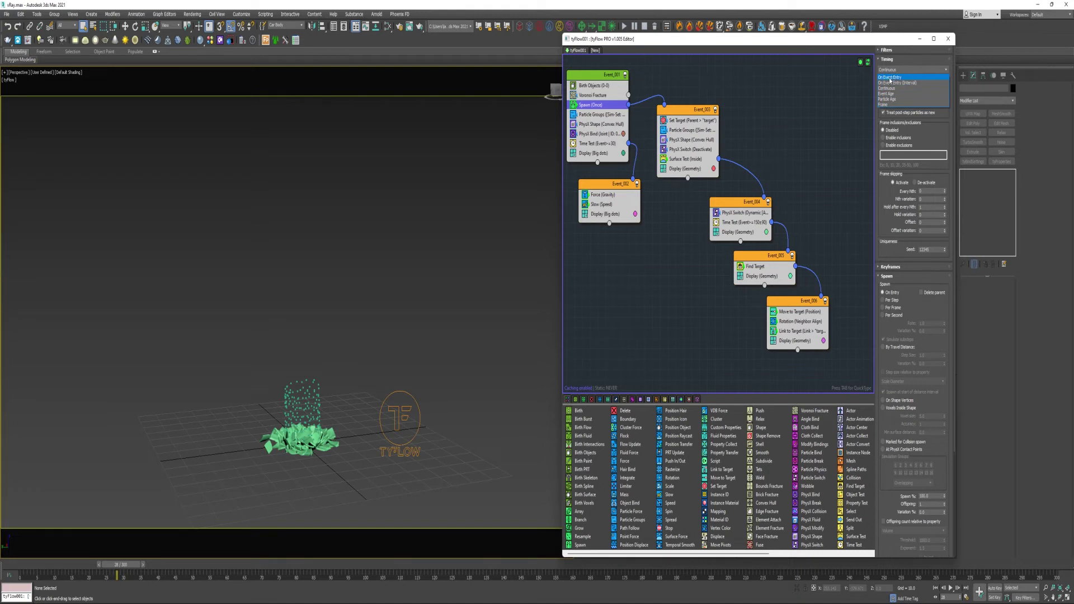
{"action": "left_click", "coordinate": [890, 78]}
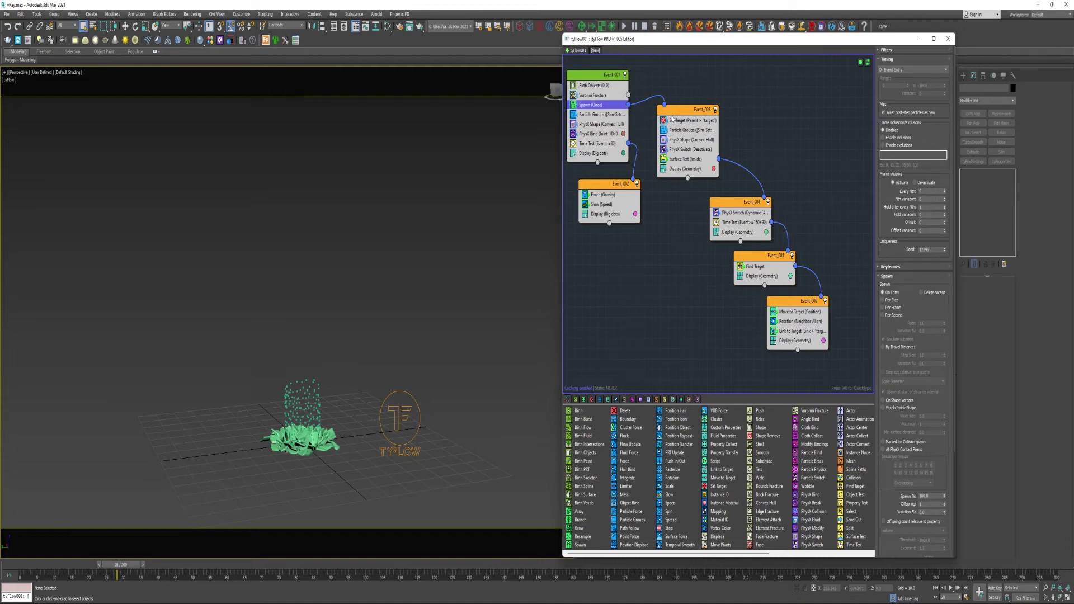
Insert a Spin operator between Force and Slow in the second event, set its axis to Inherit Previous and lower its spin rate
{"action": "left_click_drag", "start_coordinate": [669, 514], "coordinate": [603, 202]}
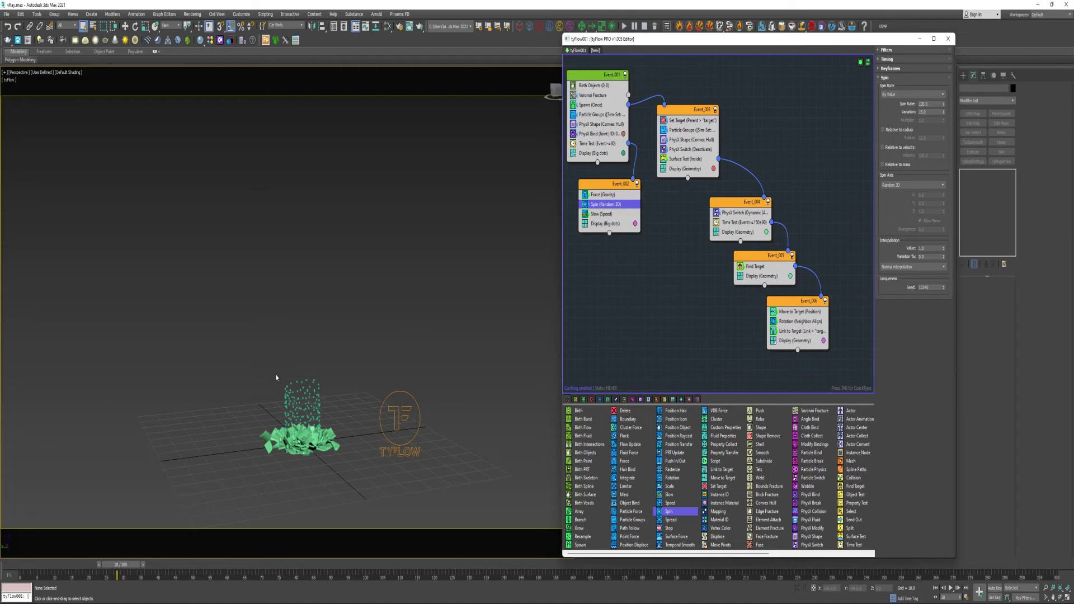
{"action": "left_click", "coordinate": [915, 187]}
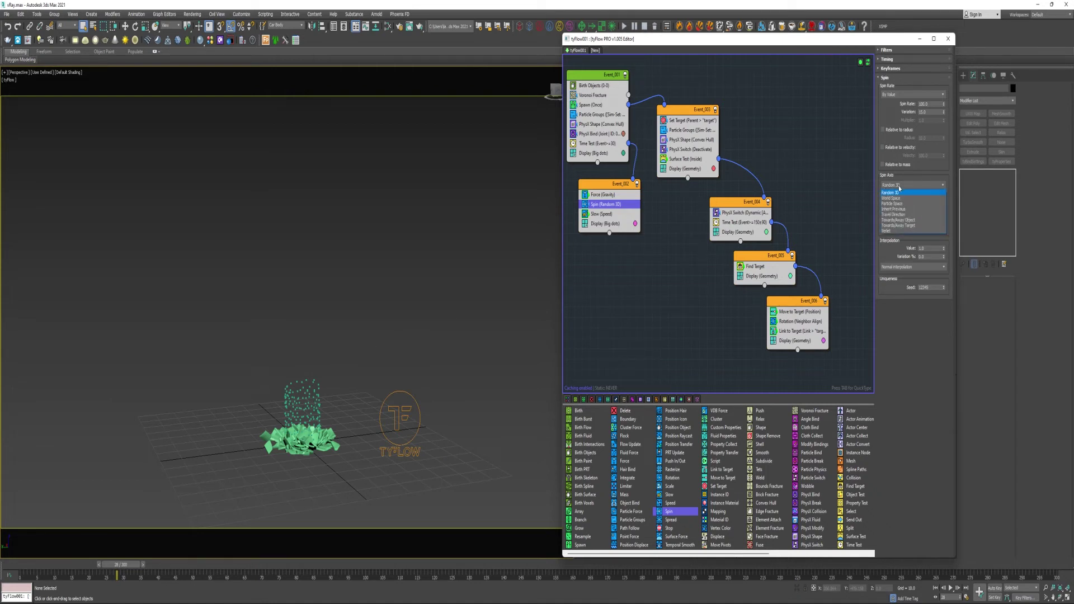
{"action": "left_click", "coordinate": [901, 210]}
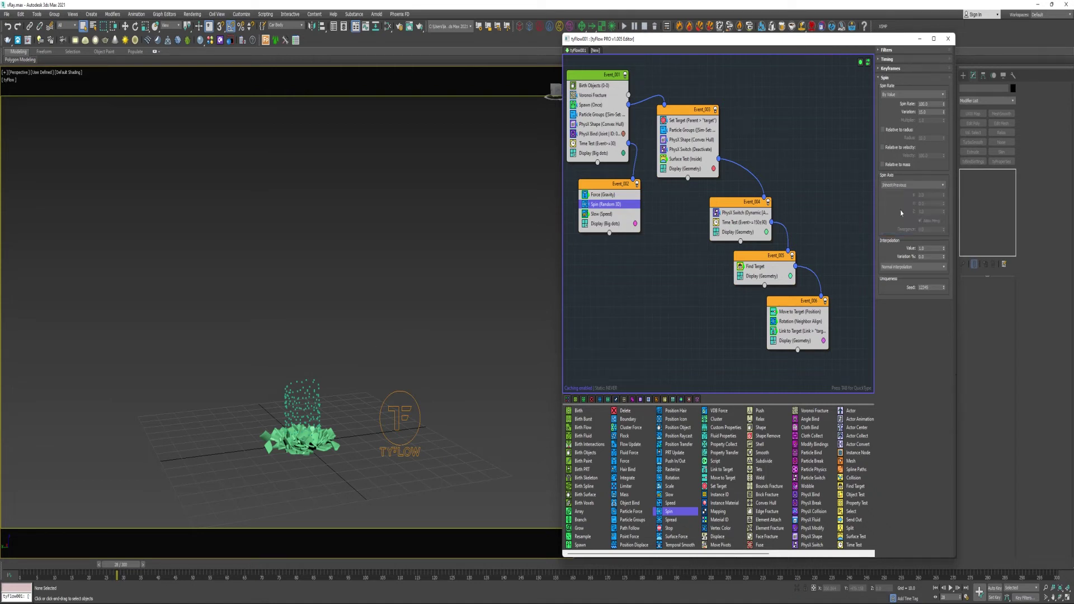
{"action": "double_click", "coordinate": [930, 103]}
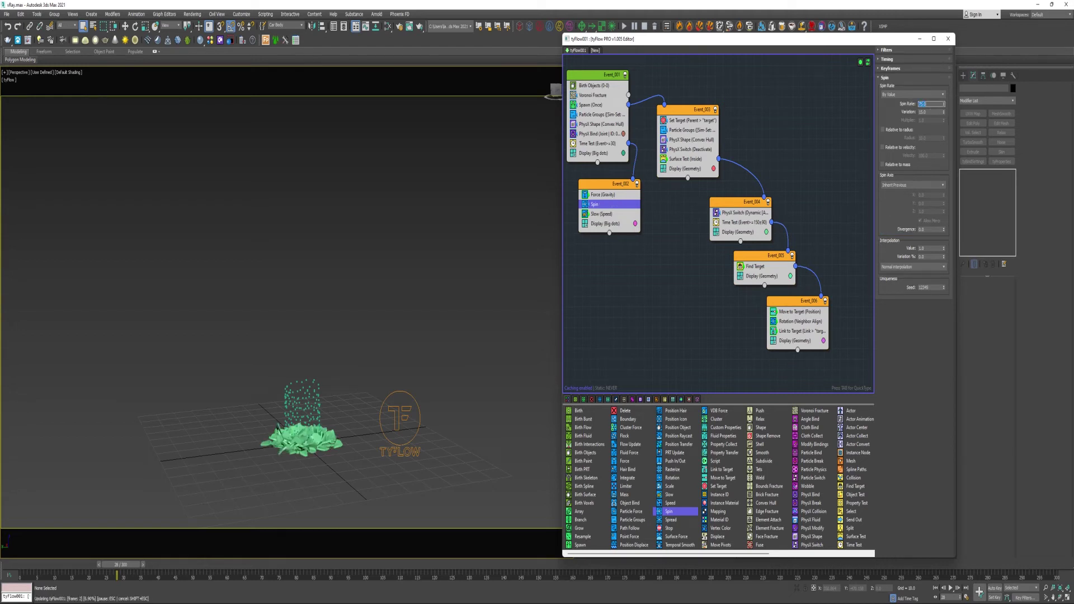
Set the Spin operator's timing to Continuous and scrub through the simulation to check the cylinder's motion
{"action": "left_click", "coordinate": [887, 59]}
{"action": "left_click", "coordinate": [890, 69]}
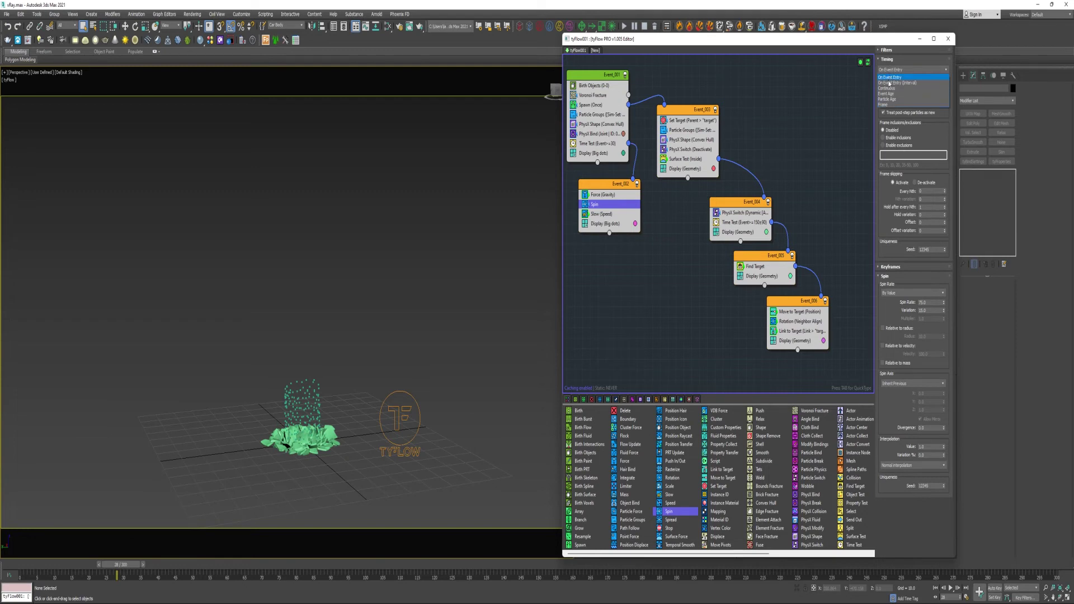
{"action": "left_click", "coordinate": [889, 86]}
{"action": "left_click_drag", "start_coordinate": [120, 565], "coordinate": [373, 558]}
{"action": "left_click_drag", "start_coordinate": [180, 538], "coordinate": [14, 538]}
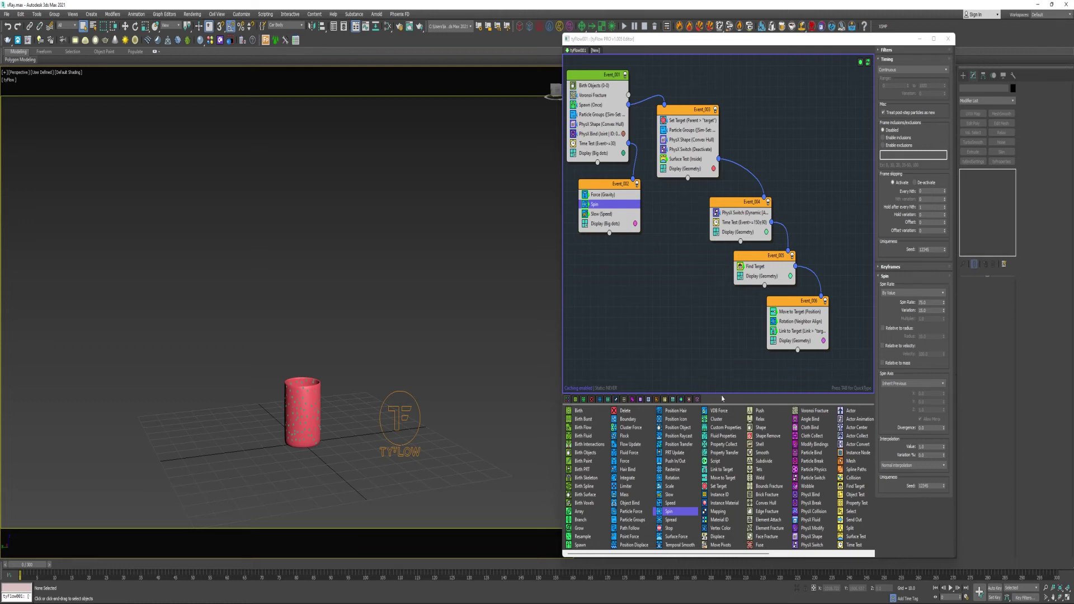
Add a Display Data operator above Time Test in the first event to show the particle IDs on the cylinder
{"action": "scroll", "coordinate": [772, 448], "scroll_direction": "right", "scroll_amount": 3}
{"action": "left_click_drag", "start_coordinate": [763, 428], "coordinate": [607, 147]}
{"action": "scroll", "coordinate": [338, 424], "scroll_direction": "up", "scroll_amount": 10}
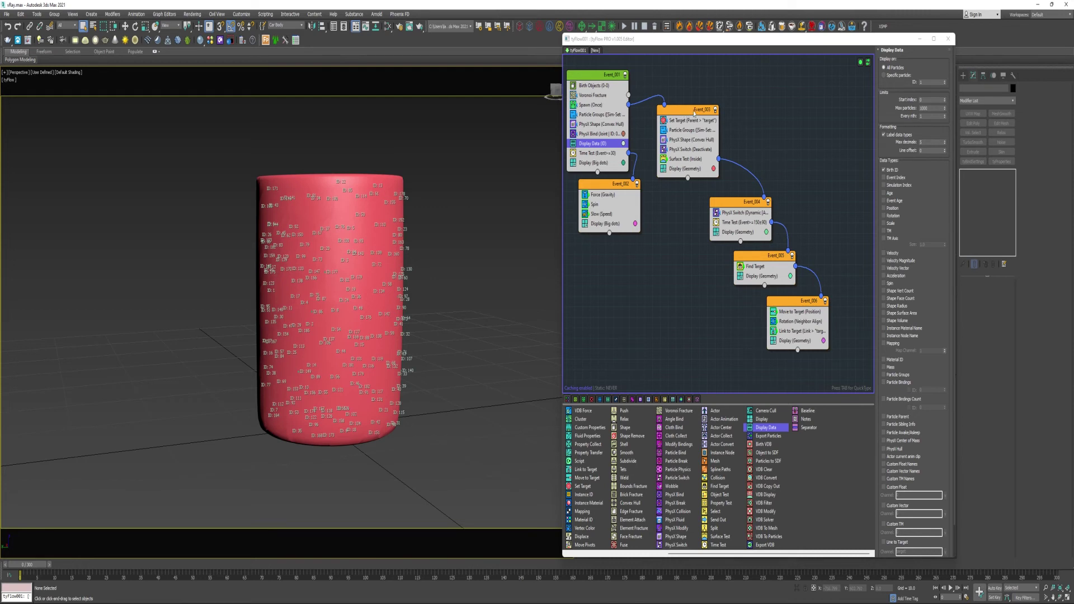
Review the settings of the Set Target, Find Target, Move to Target, Rotation and Link to Target operators in order
{"action": "left_click", "coordinate": [674, 121]}
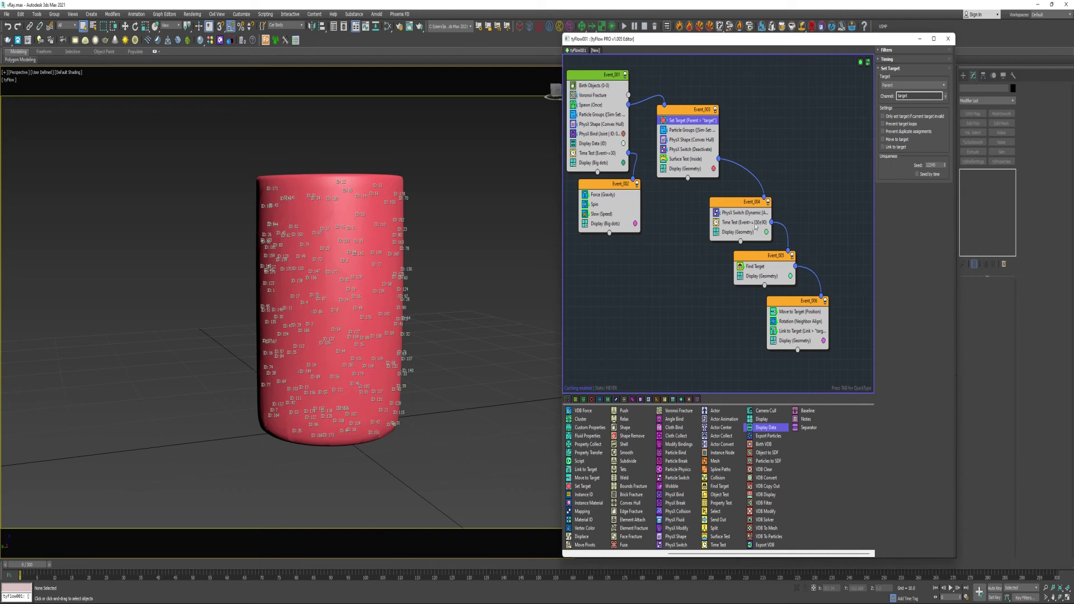
{"action": "left_click", "coordinate": [757, 266]}
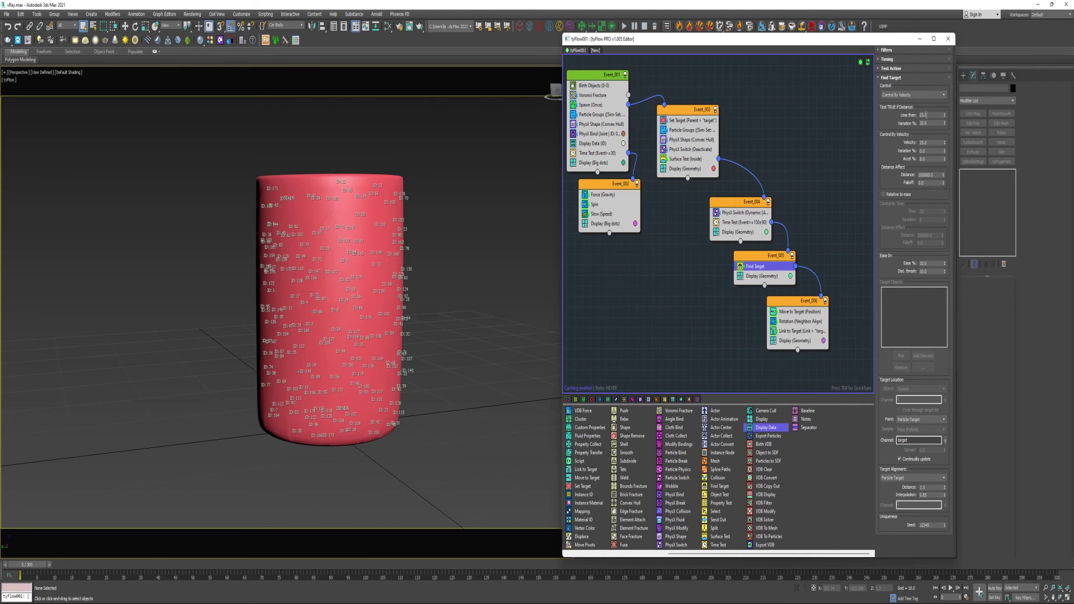
{"action": "double_click", "coordinate": [926, 115]}
{"action": "left_click", "coordinate": [795, 313]}
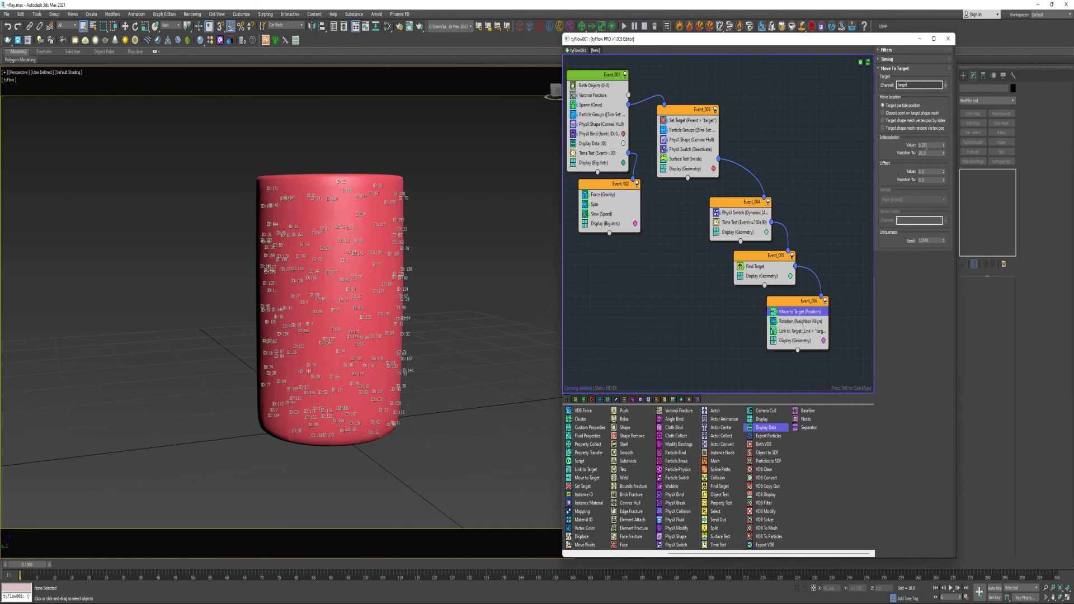
{"action": "left_click", "coordinate": [796, 322]}
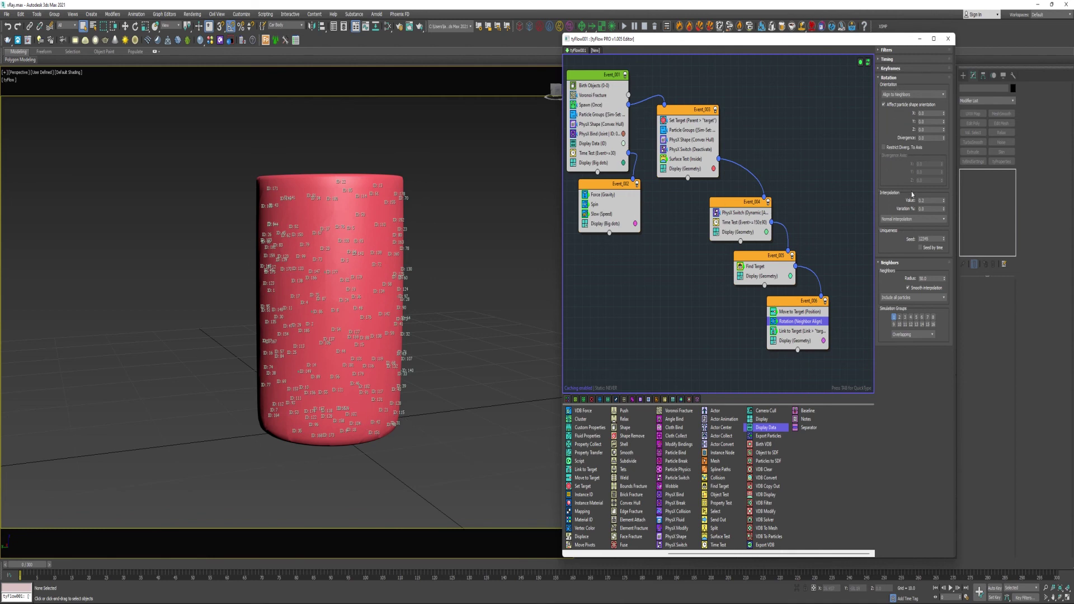
{"action": "left_click", "coordinate": [893, 316]}
{"action": "left_click", "coordinate": [796, 332]}
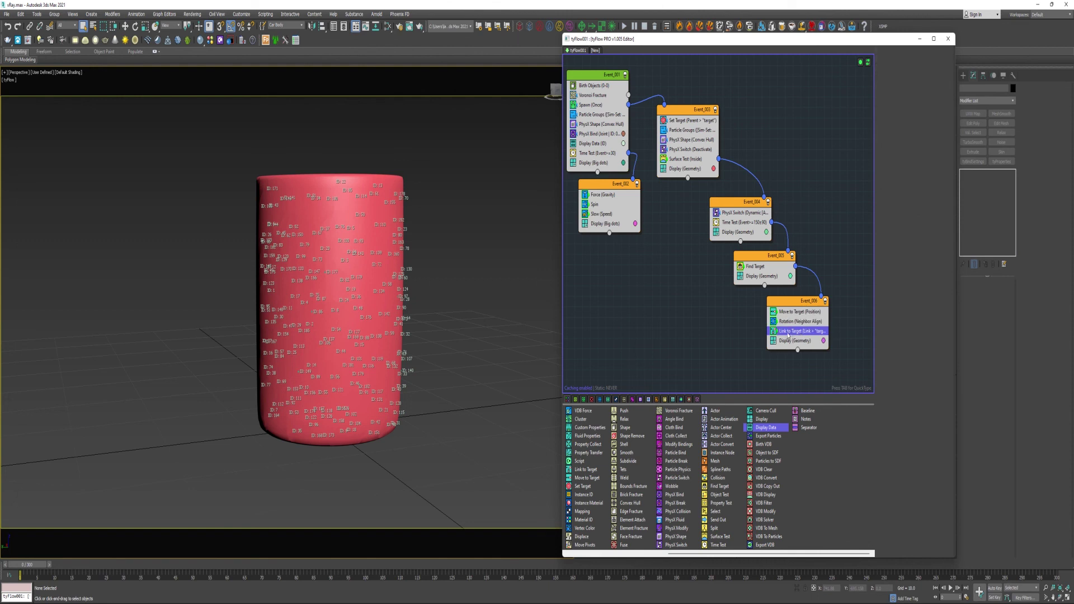